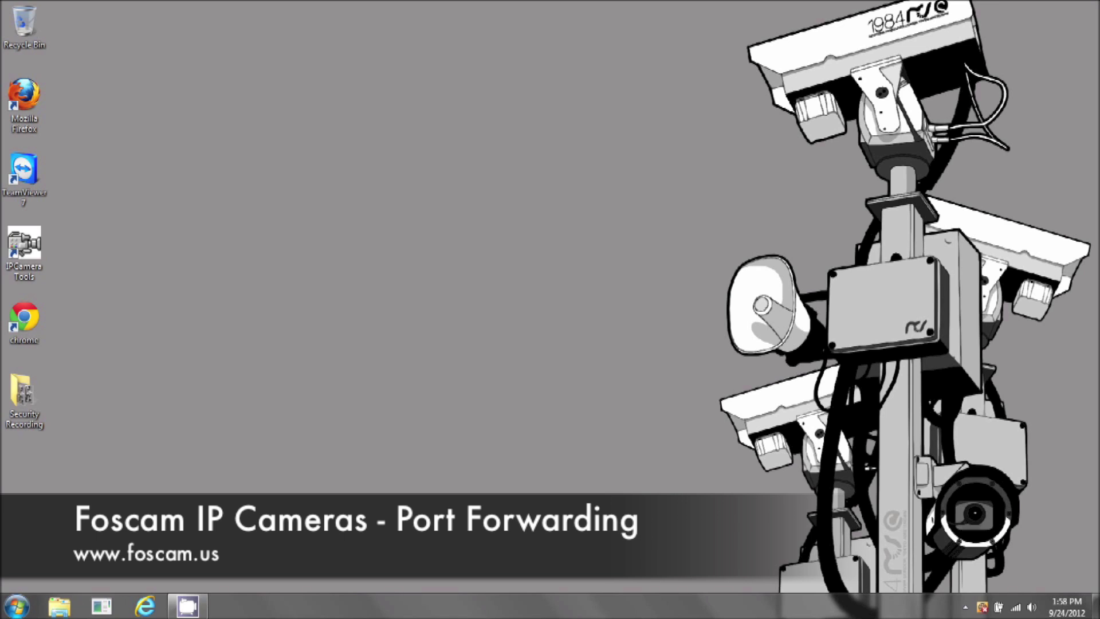
Launch IP Camera Tool, open the Winter is Coming camera (192.168.1.144) in Chrome, then minimize Chrome
double_click(42, 251)
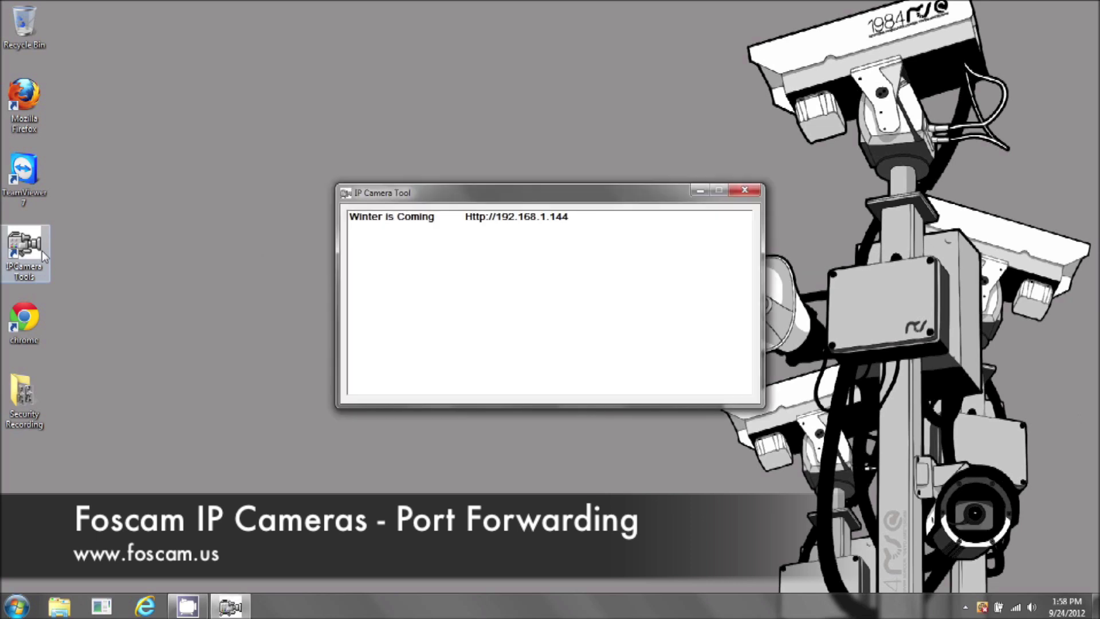
double_click(509, 225)
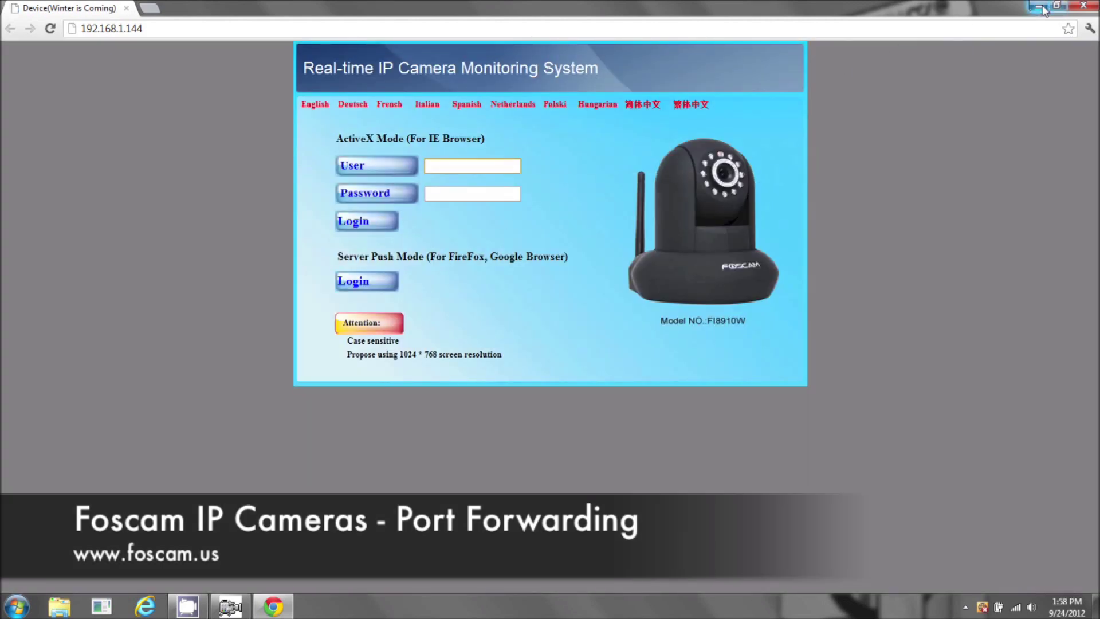
left_click(1039, 7)
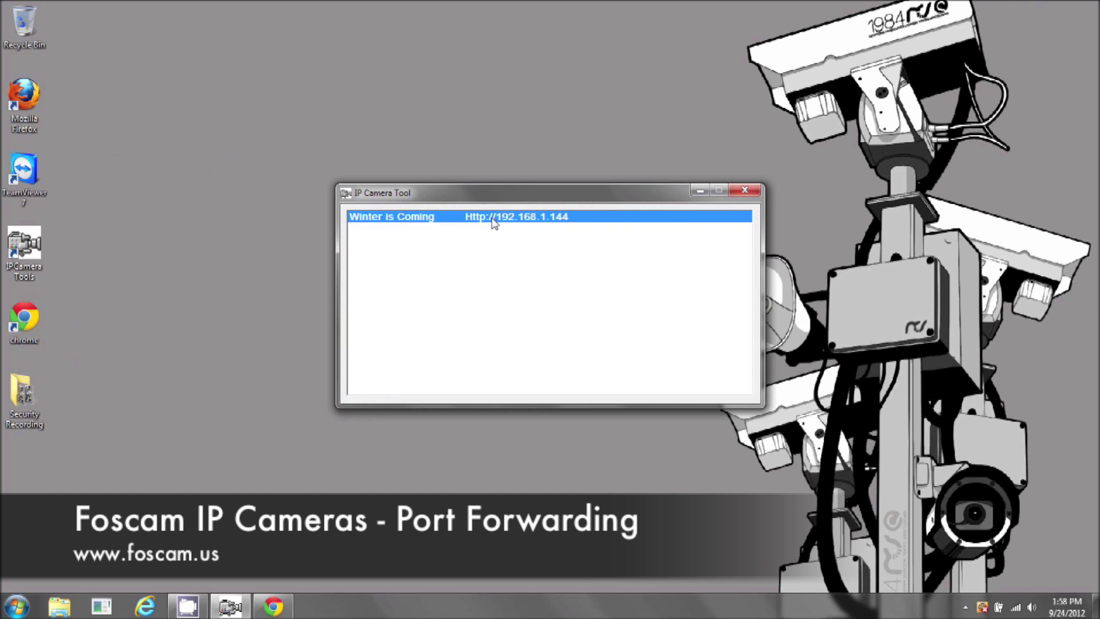
Review the camera's network configuration (static 192.168.1.144, gateway 192.168.1.1, port 80) and close it
right_click(494, 222)
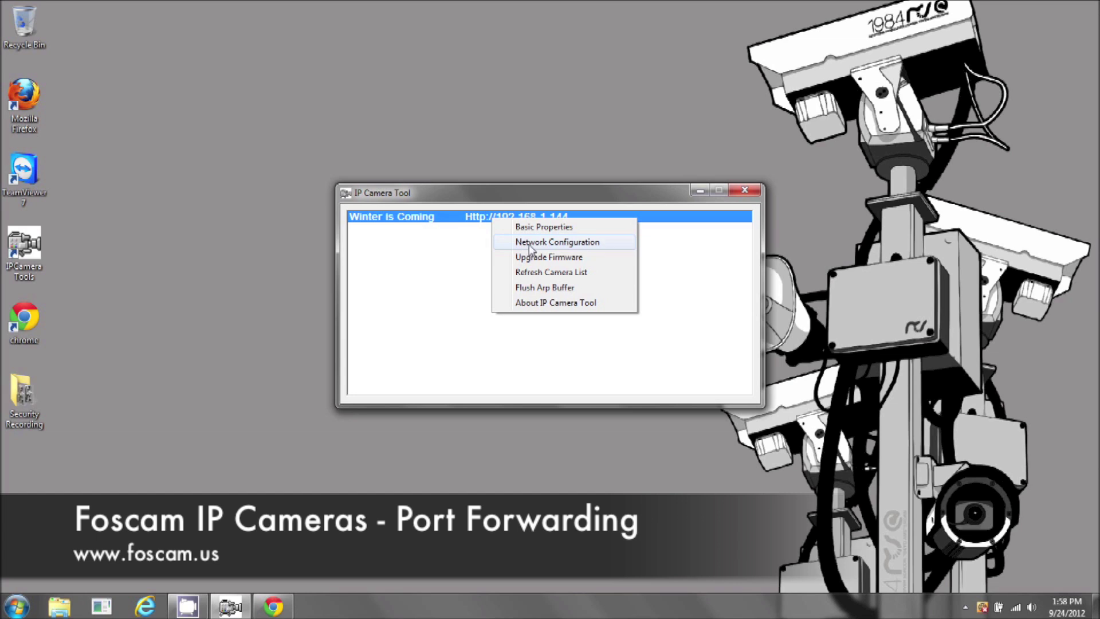
left_click(532, 247)
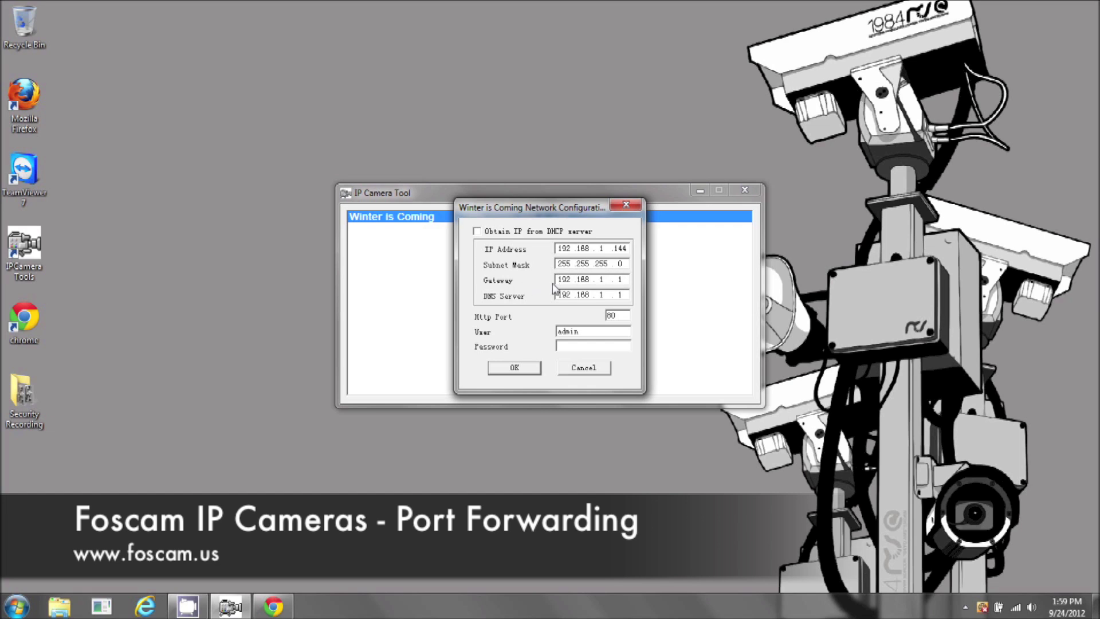
left_click(515, 367)
In a new tab, go to the router at 192.168.1.1 and log in as admin
left_click(272, 607)
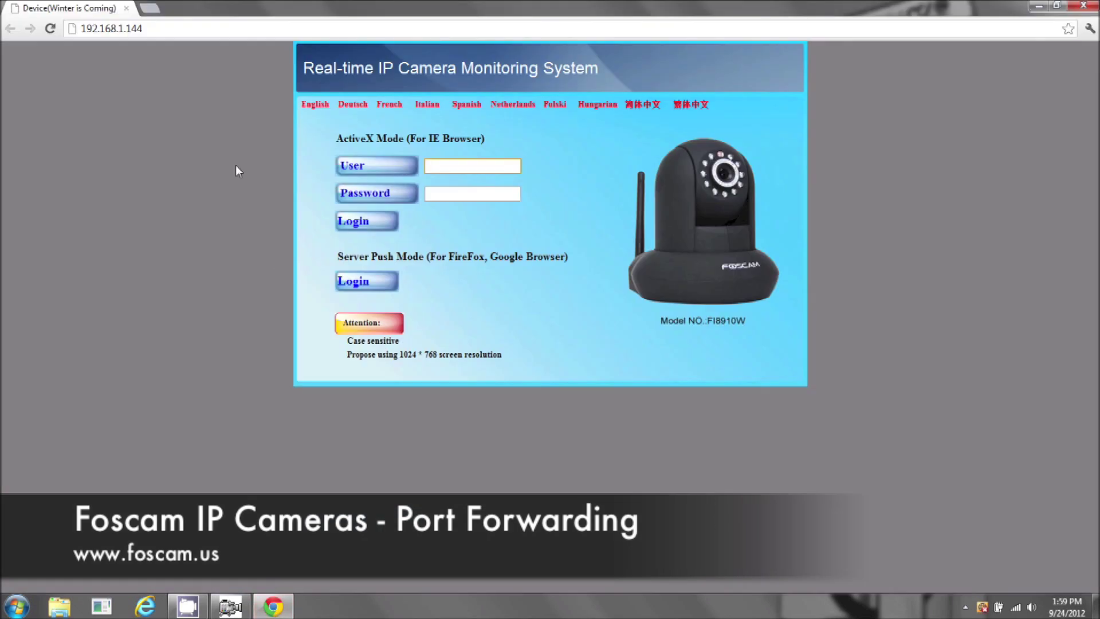
left_click(152, 8)
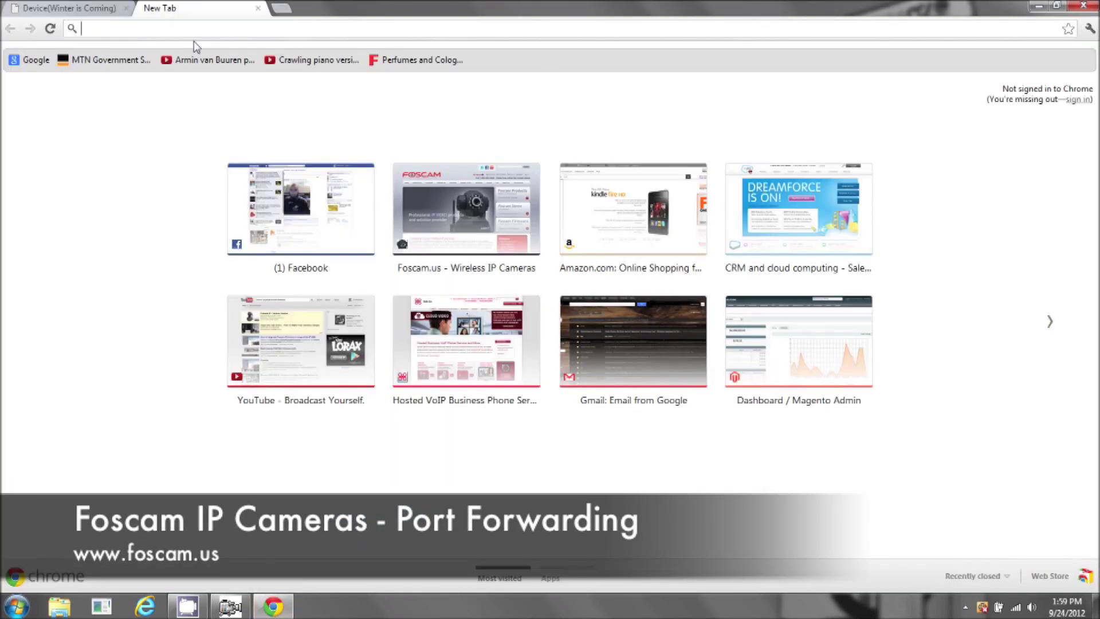
type("192")
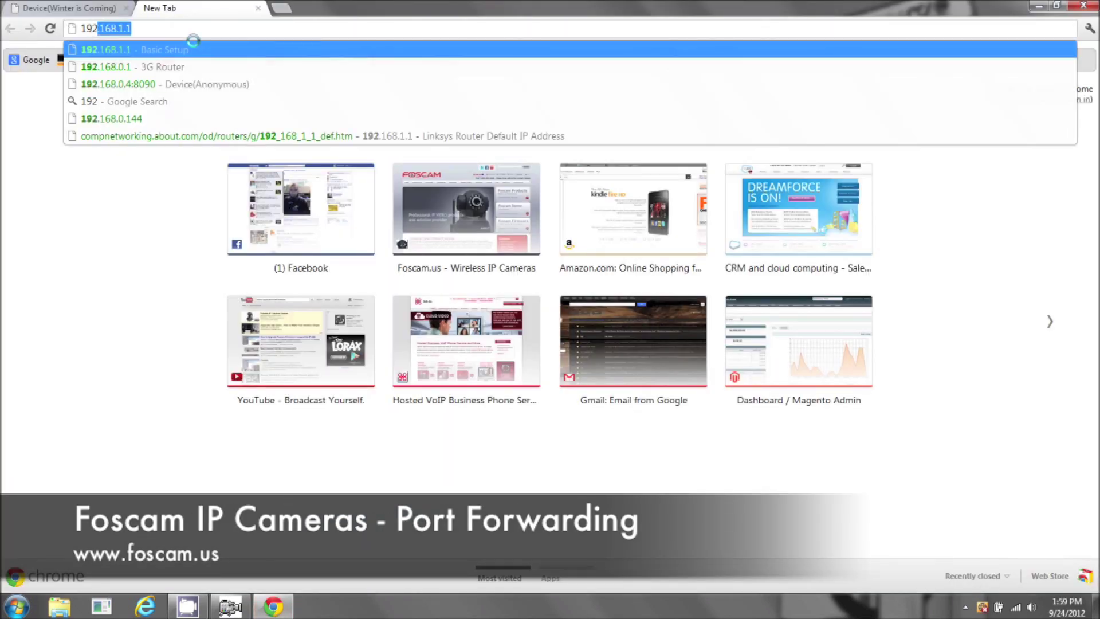
type(".168.1.1")
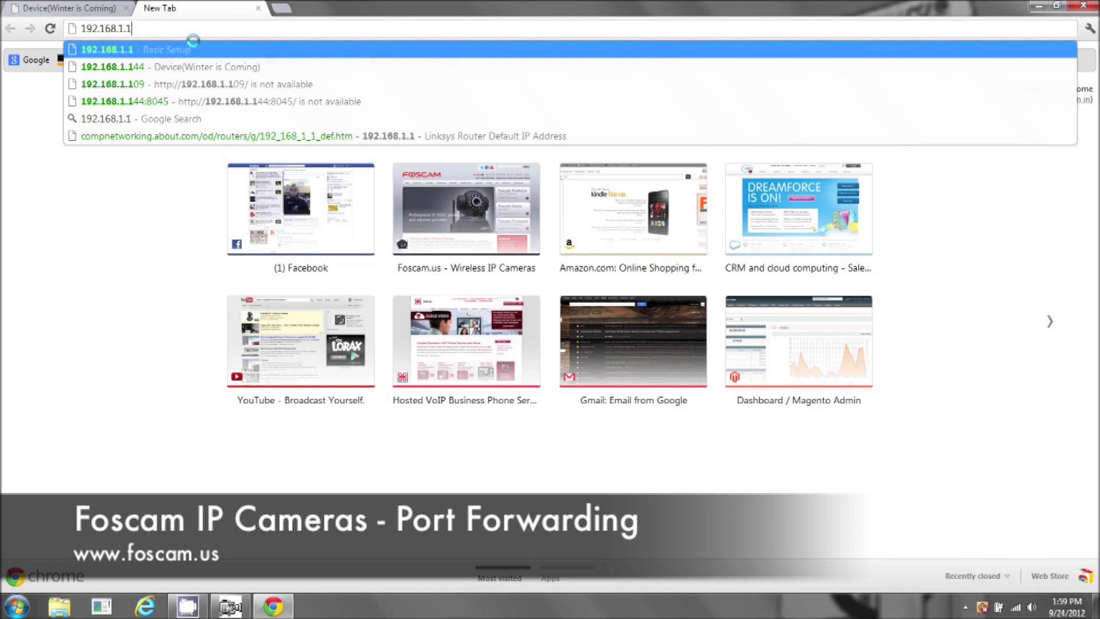
key("Return")
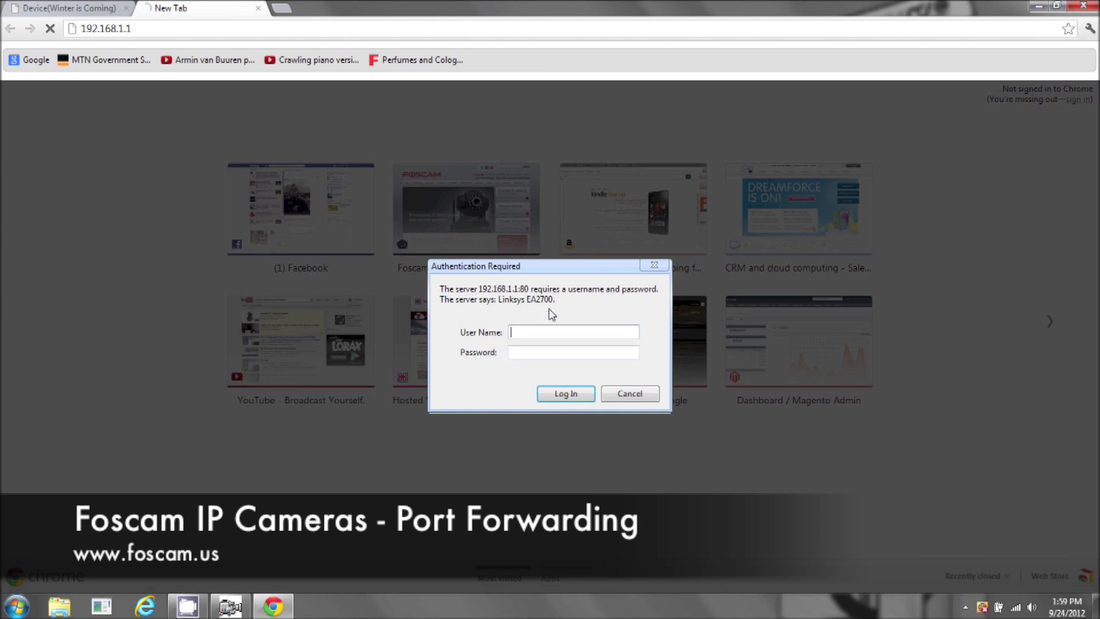
type("admin")
type("*****")
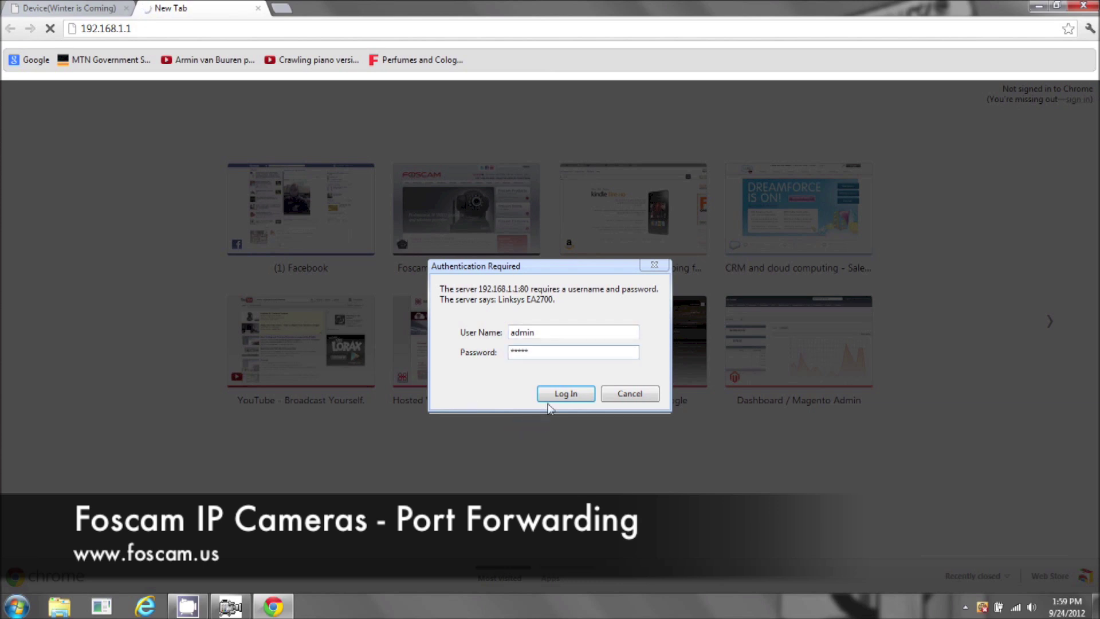
left_click(566, 394)
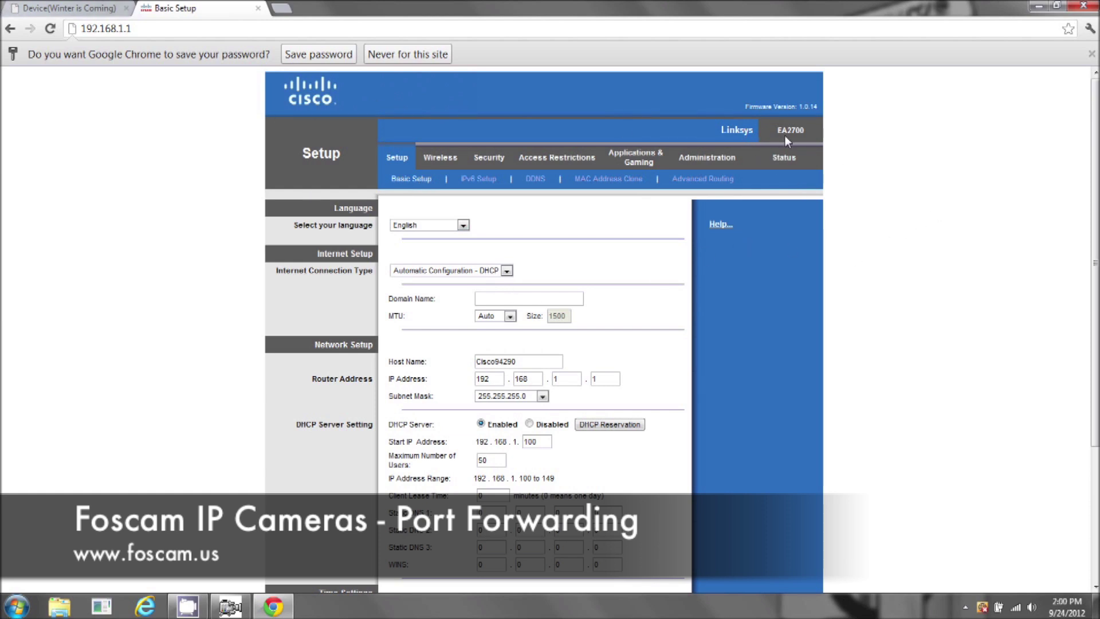
Back on the camera tab, log in as admin using Server Push Mode
left_click(69, 8)
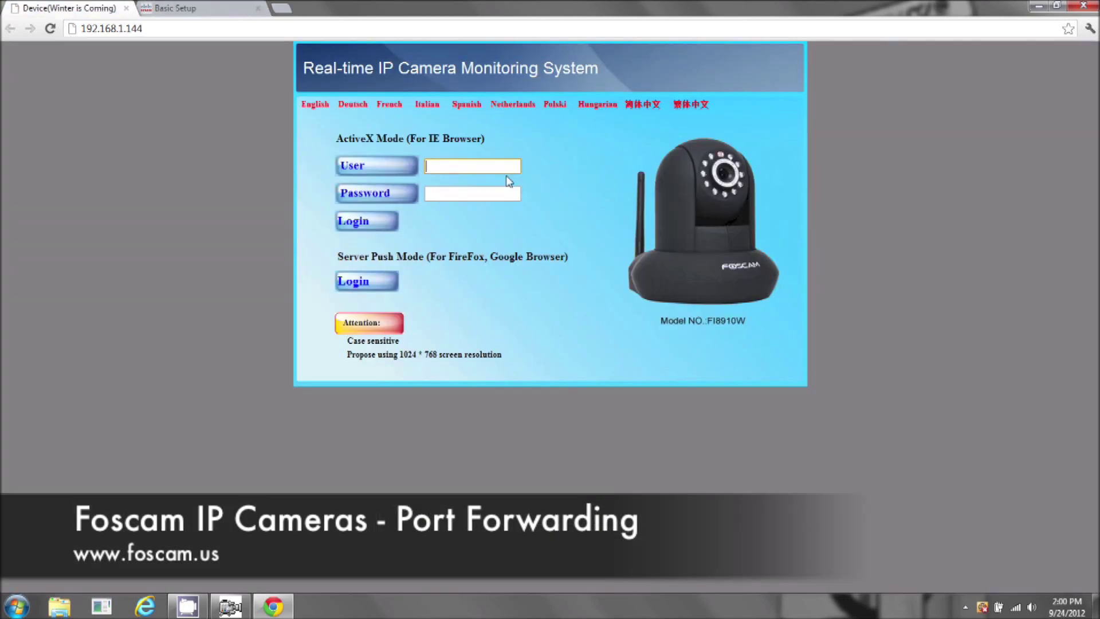
type("admin")
left_click(359, 284)
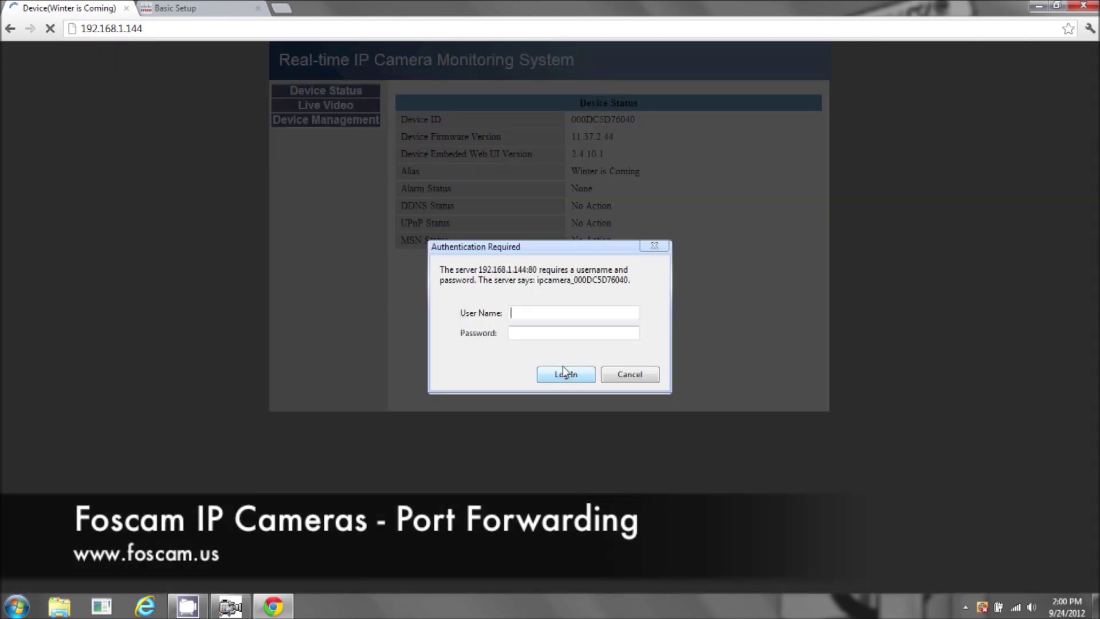
left_click(567, 374)
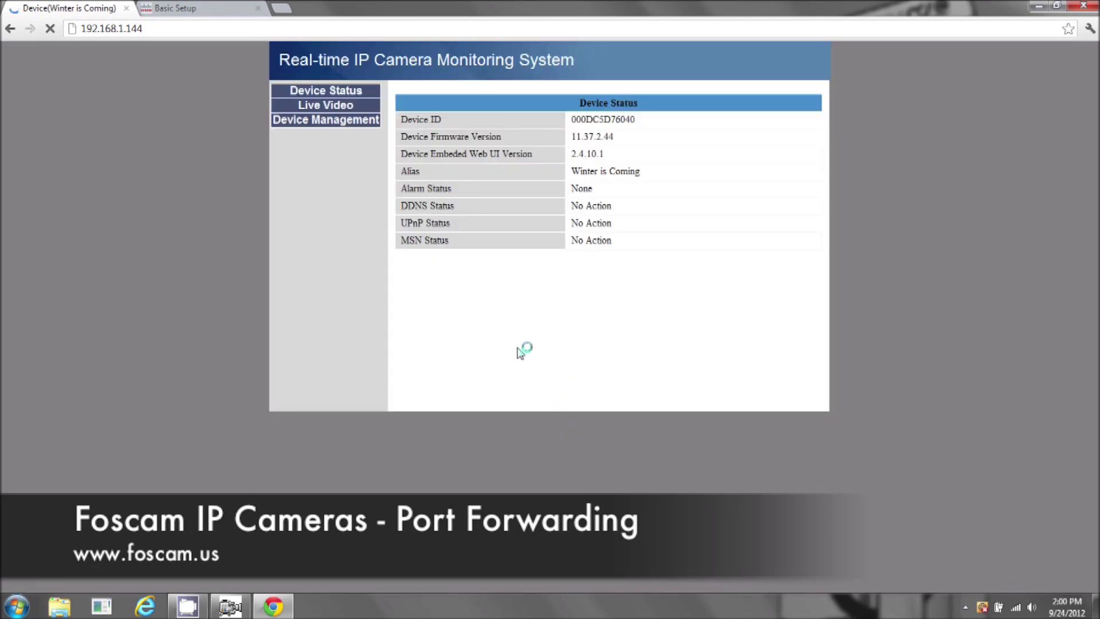
Under Device Management's Basic Network Settings, change the Http Port value to 8090
left_click(327, 122)
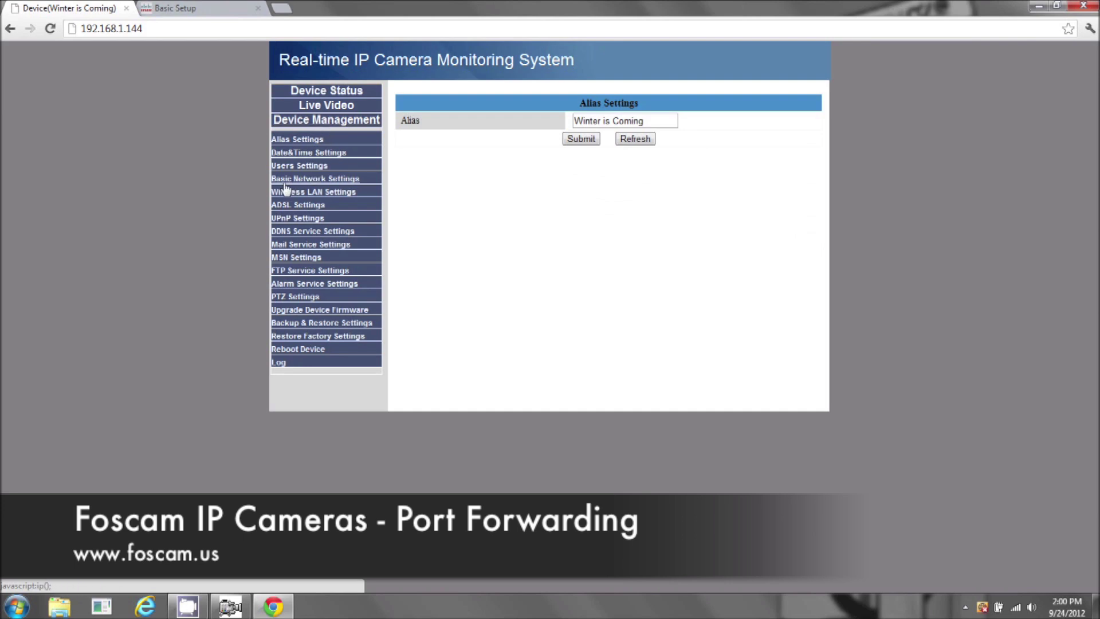
left_click(333, 181)
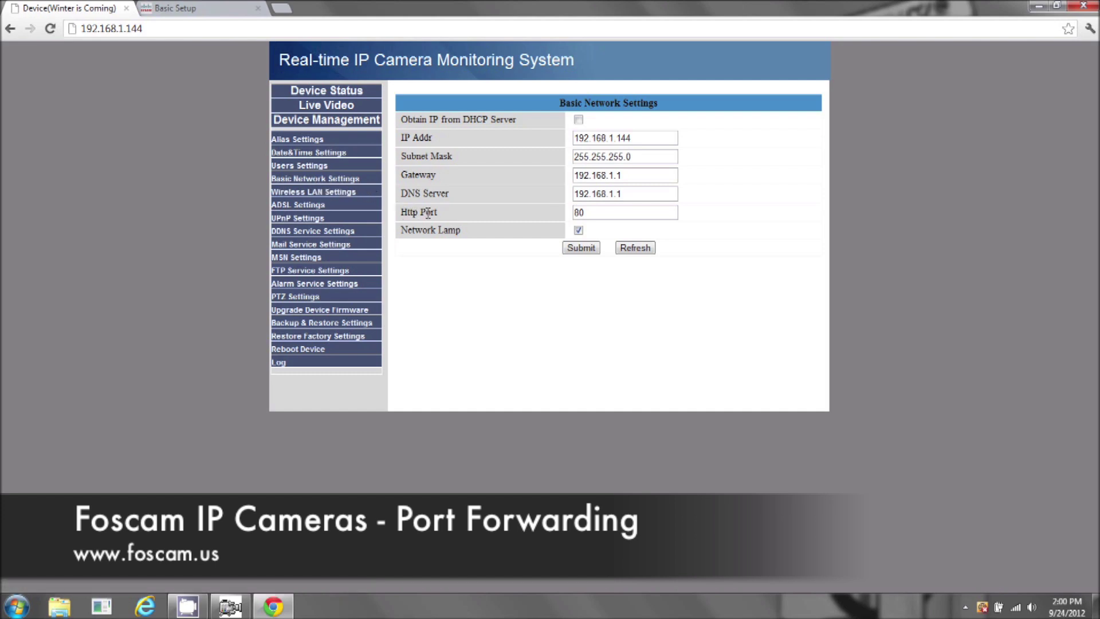
left_click(592, 212)
type("90")
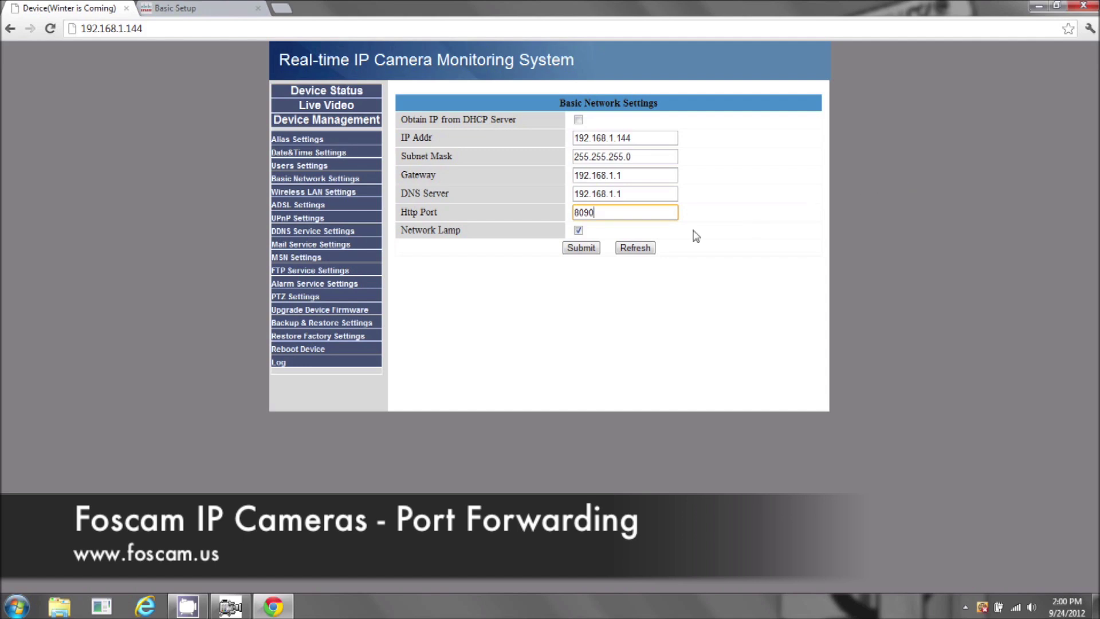
Submit the new 8090 port setting and reload the camera page in Chrome
left_click(581, 248)
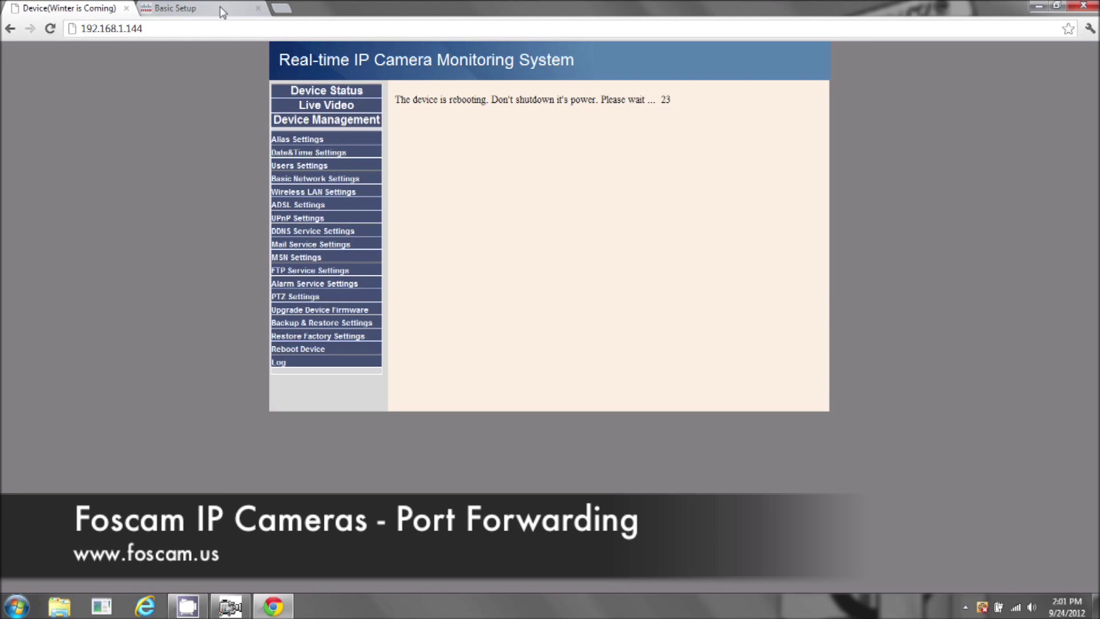
left_click(230, 607)
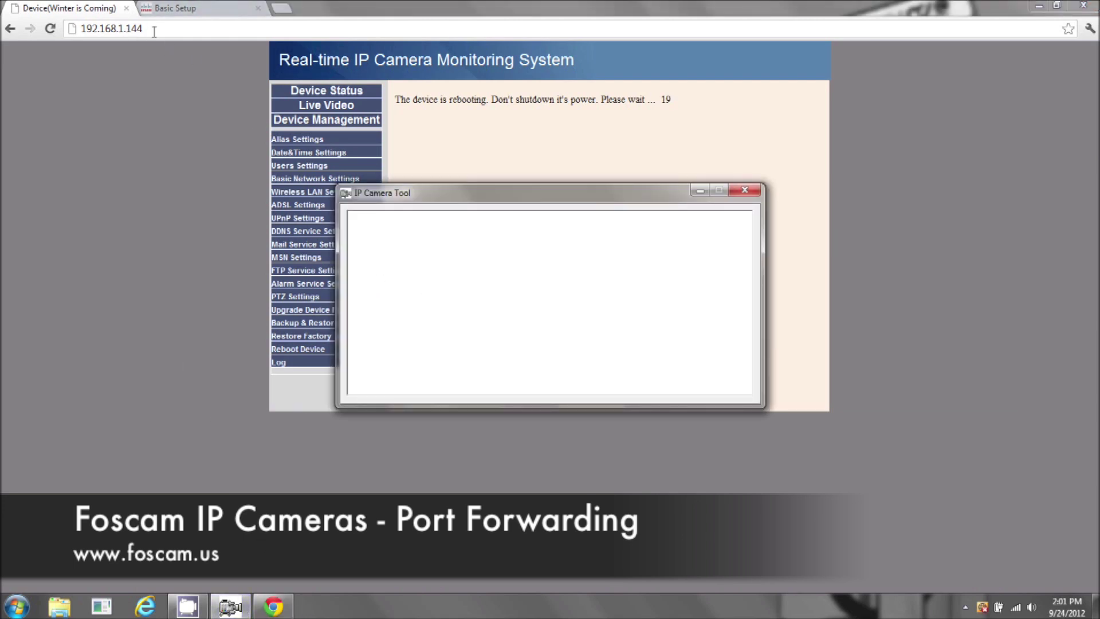
left_click(112, 28)
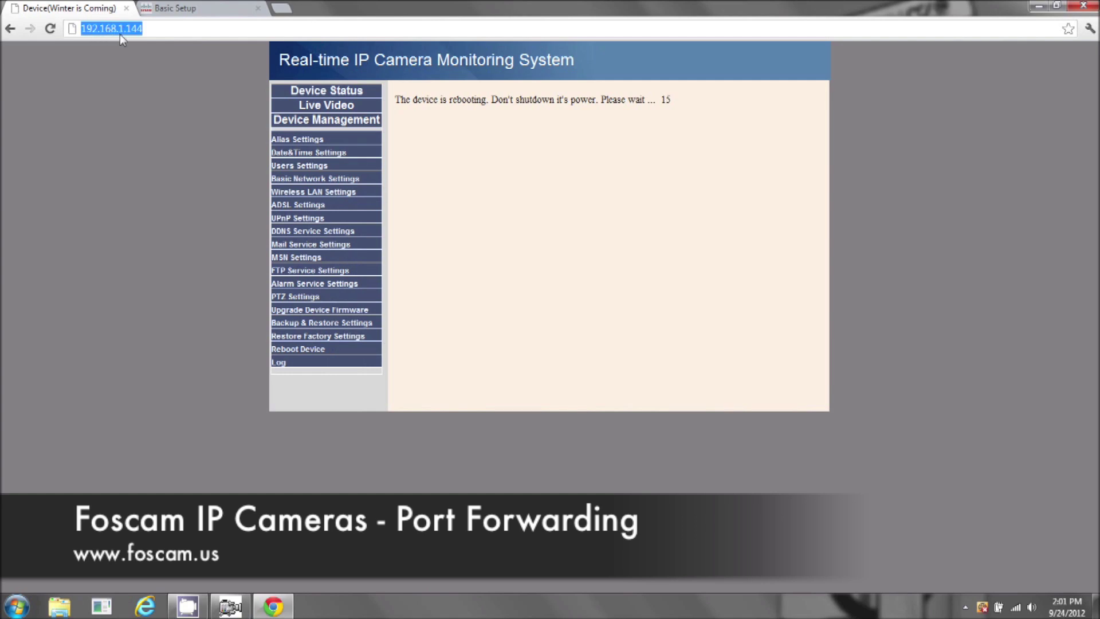
left_click(166, 31)
key("Return")
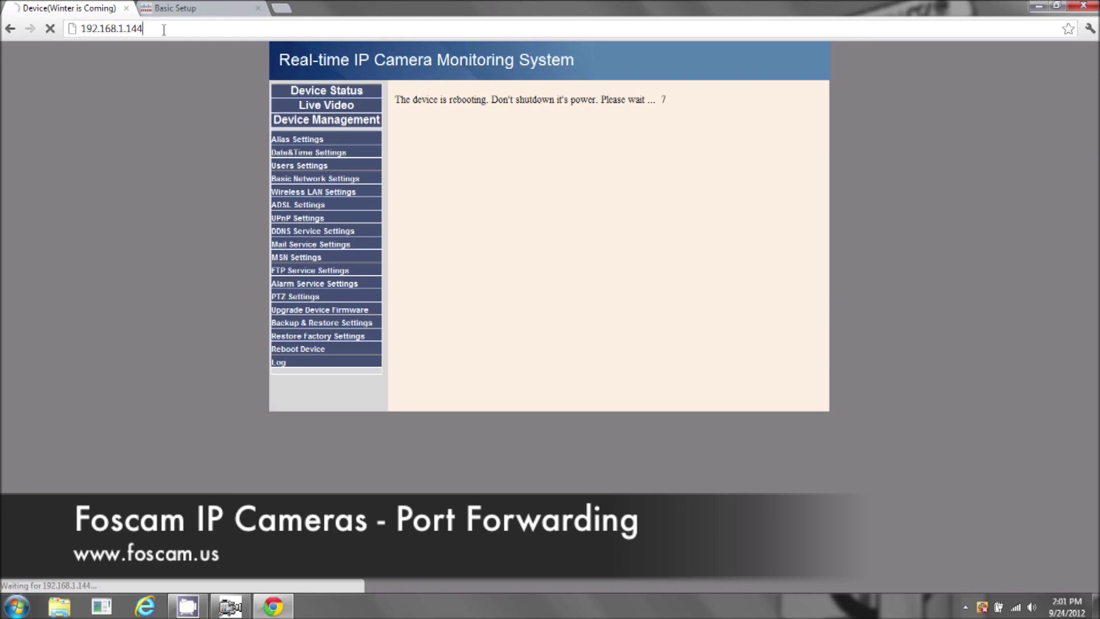
left_click(165, 29)
type(":")
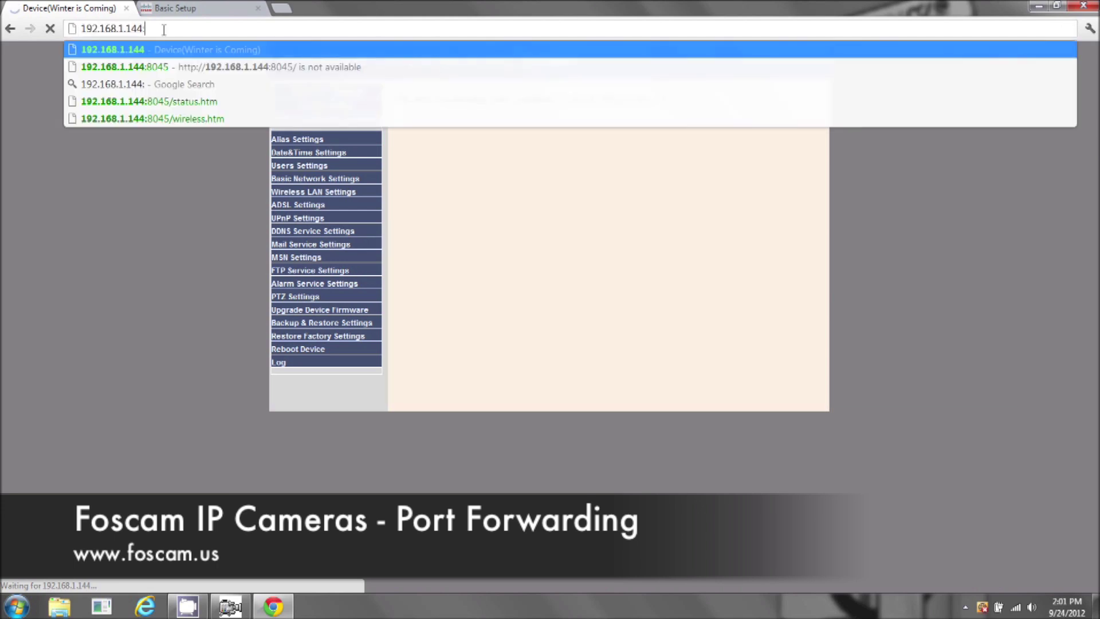
type("8")
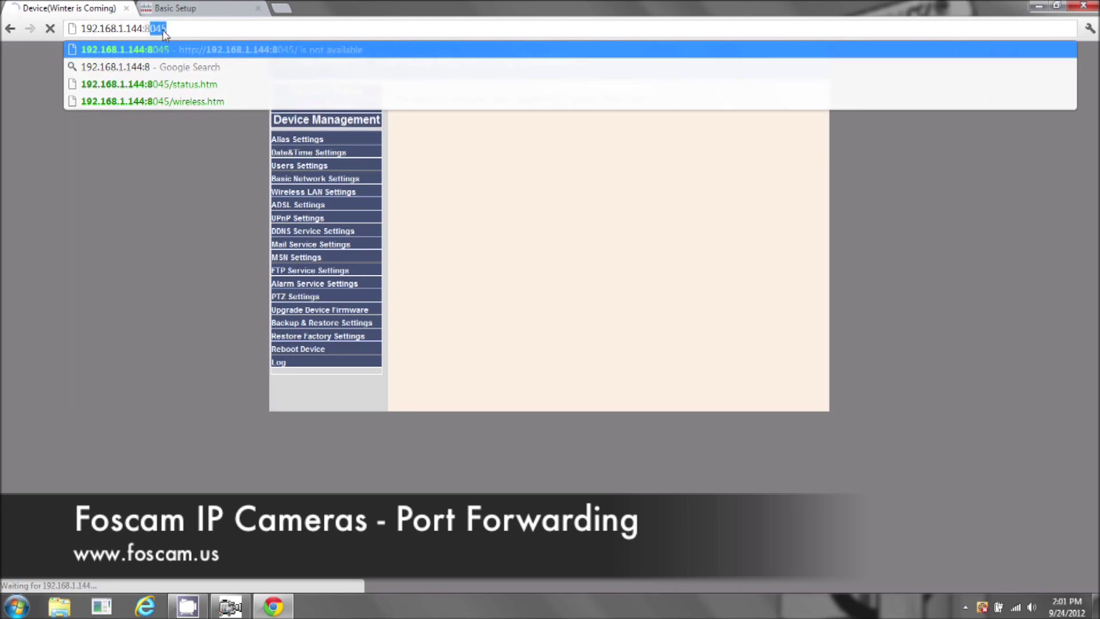
type("090")
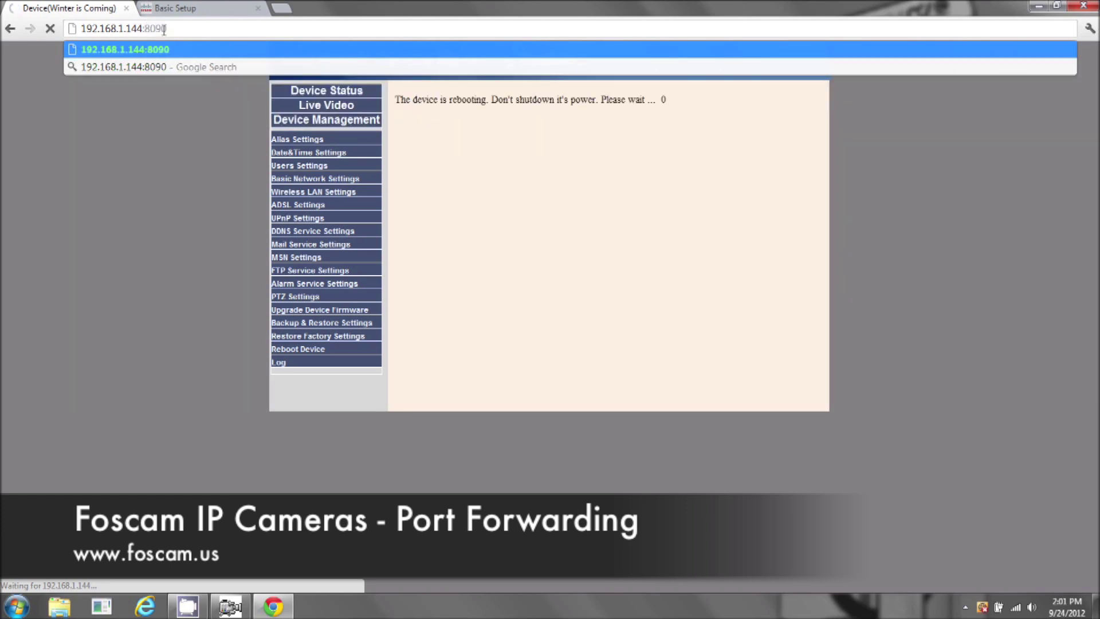
Refresh the detected camera list in IP Camera Tool twice
left_click(229, 607)
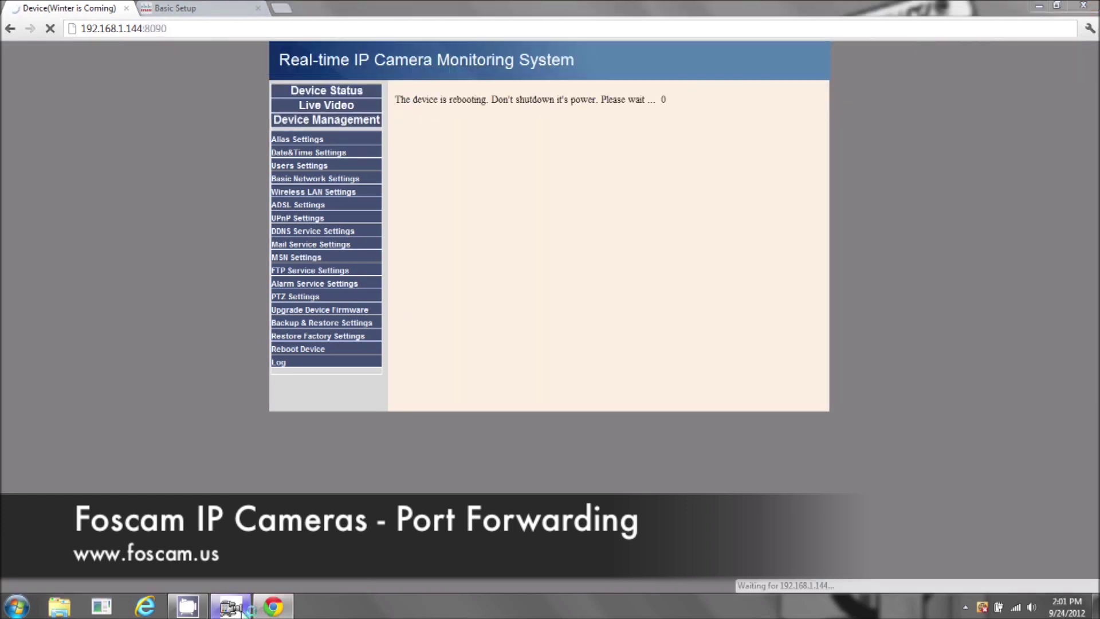
right_click(506, 251)
left_click(538, 290)
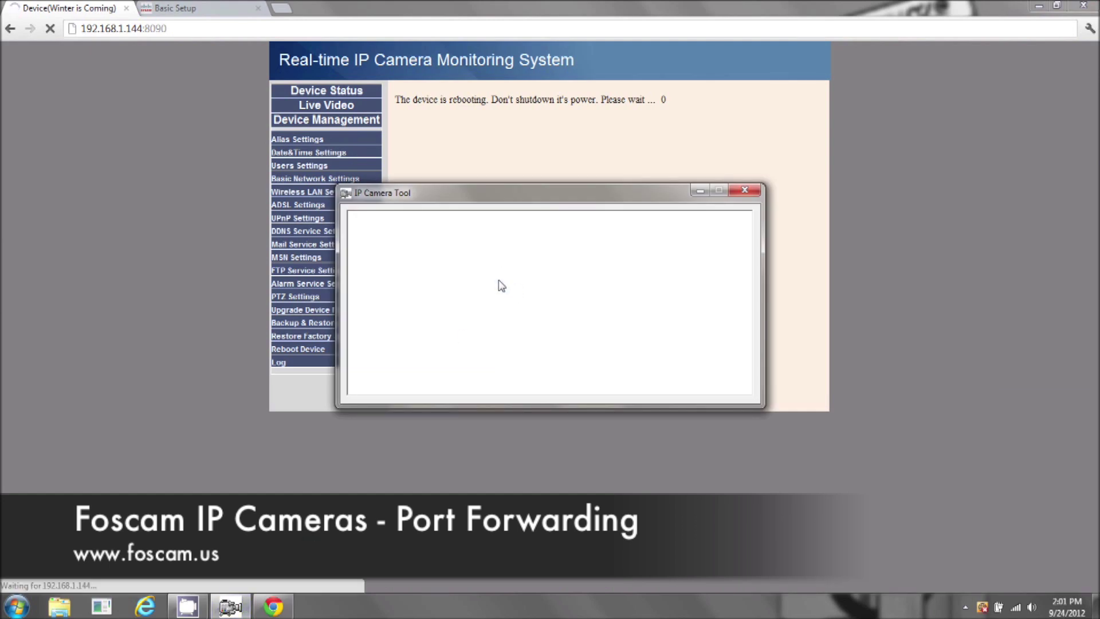
right_click(472, 306)
left_click(516, 309)
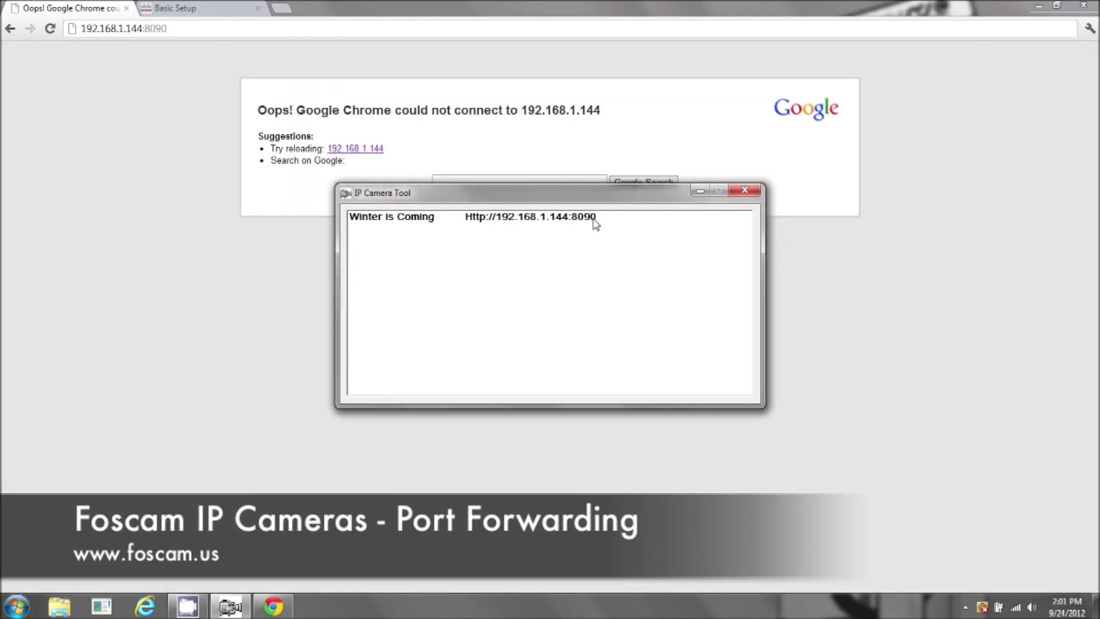
Reload the camera login page at 192.168.1.144:8090, then return to the router's Basic Setup tab
left_click(184, 30)
key("Return")
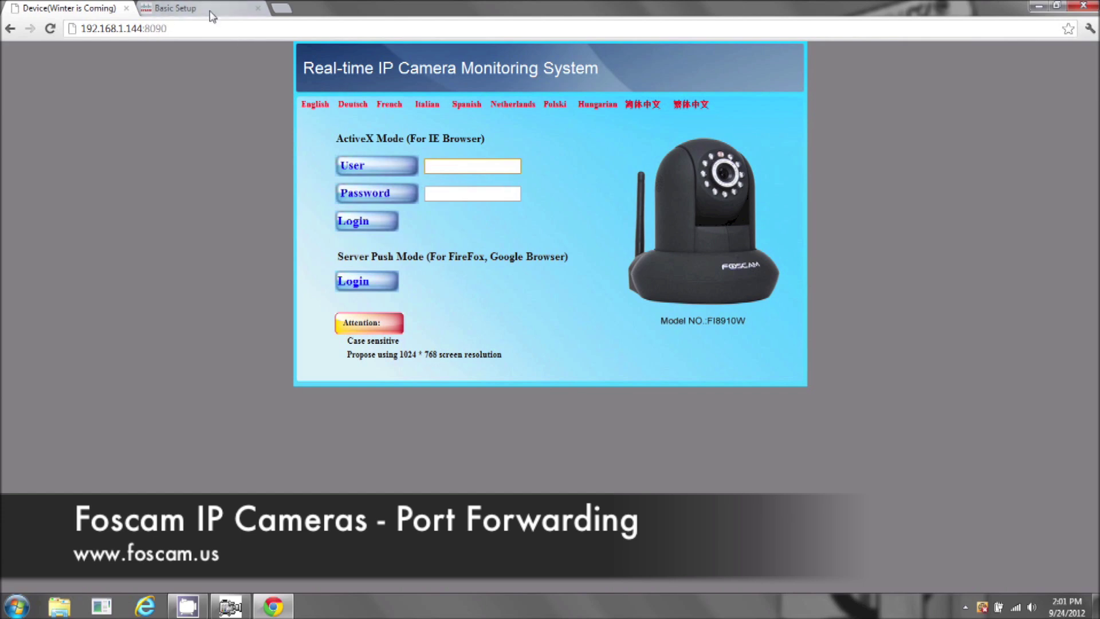
left_click(176, 9)
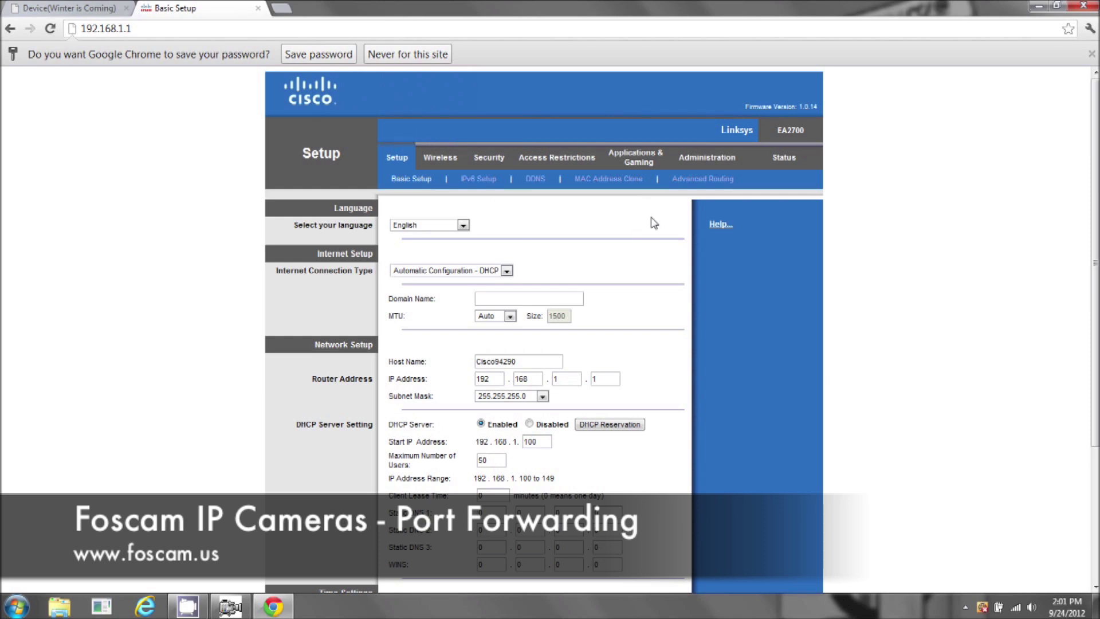
Open Single Port Forwarding under Applications & Gaming, briefly visiting Port Range Forwarding
left_click(635, 157)
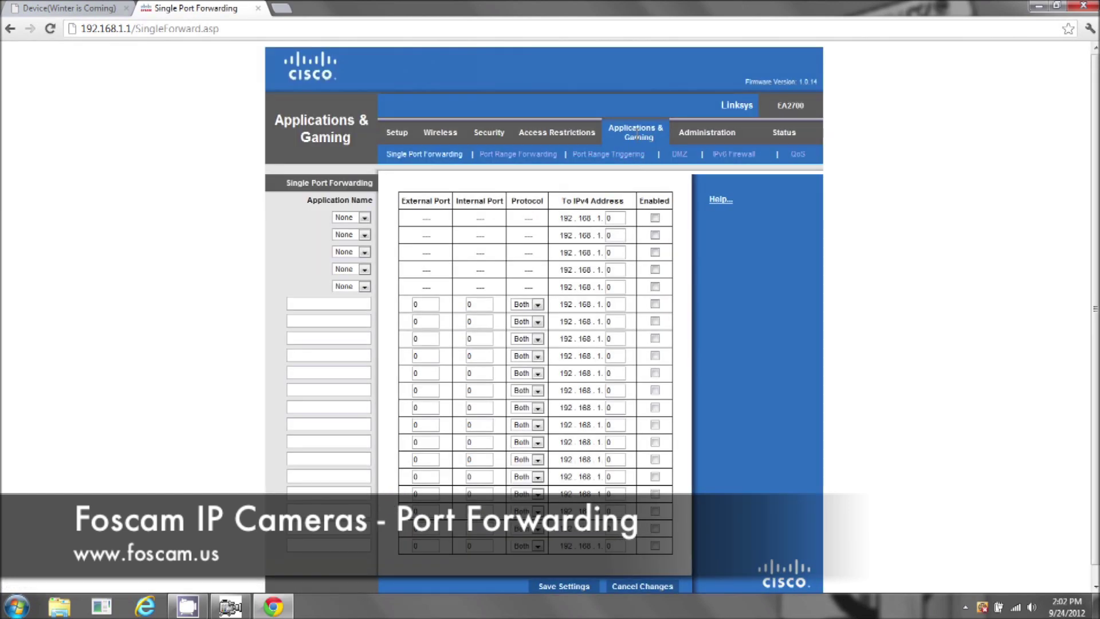
left_click(321, 304)
left_click(507, 155)
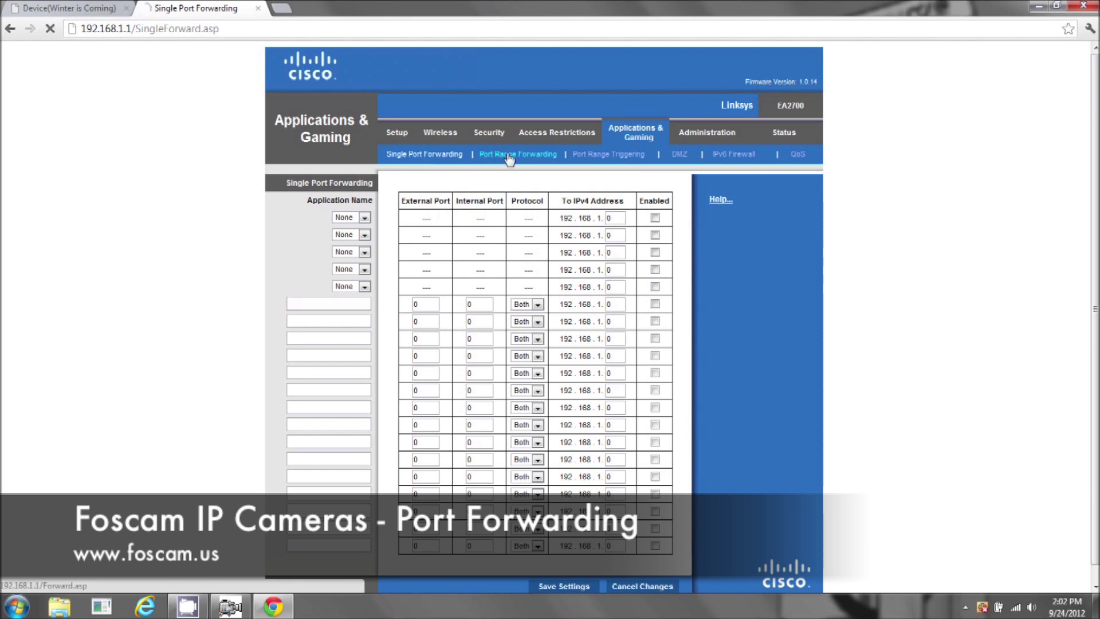
left_click(425, 155)
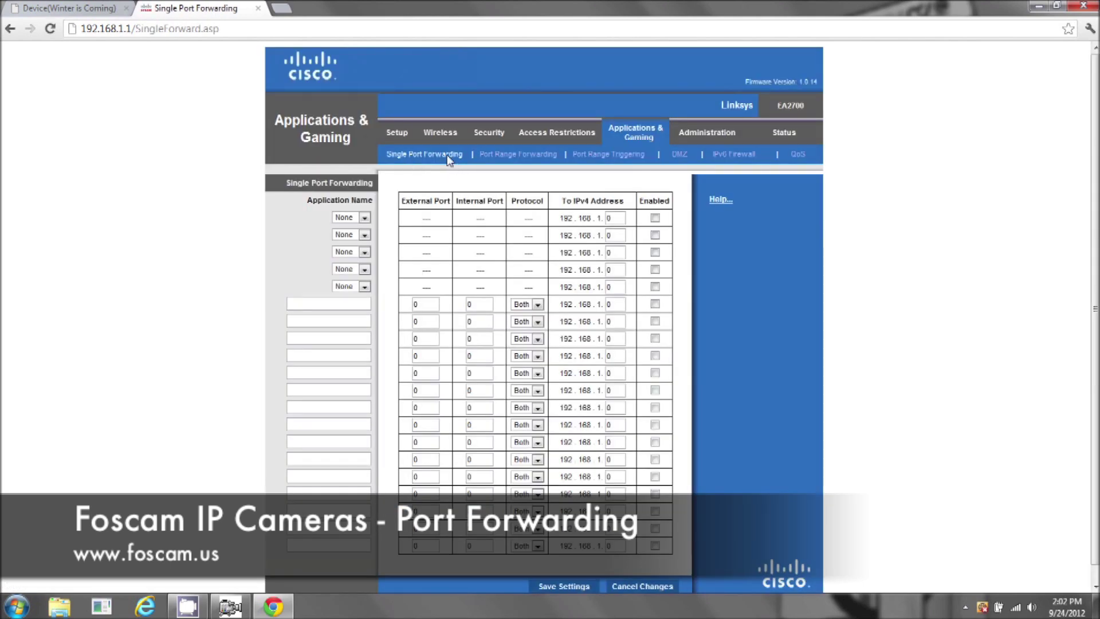
Name the first forwarding rule Kitchen Cam and enter 8090 for its external and internal ports
left_click(358, 305)
type("Kitchen Cam")
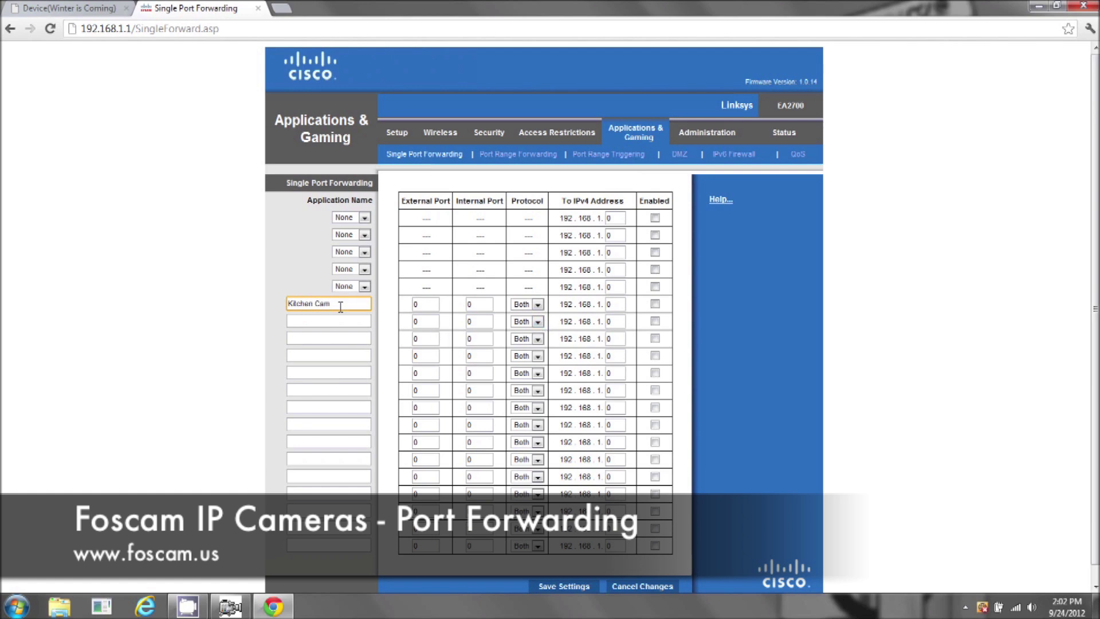
double_click(417, 302)
type("8090")
key("Tab")
type("8090")
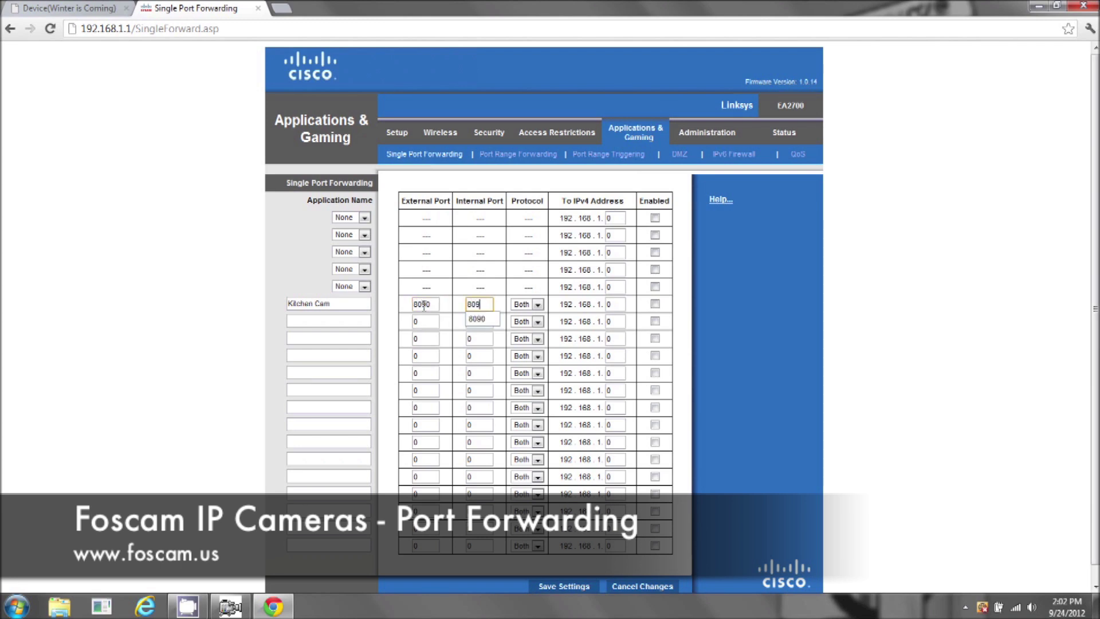
Confirm port 8090 in the camera's address, then set the Kitchen Cam protocol to TCP
left_click(69, 8)
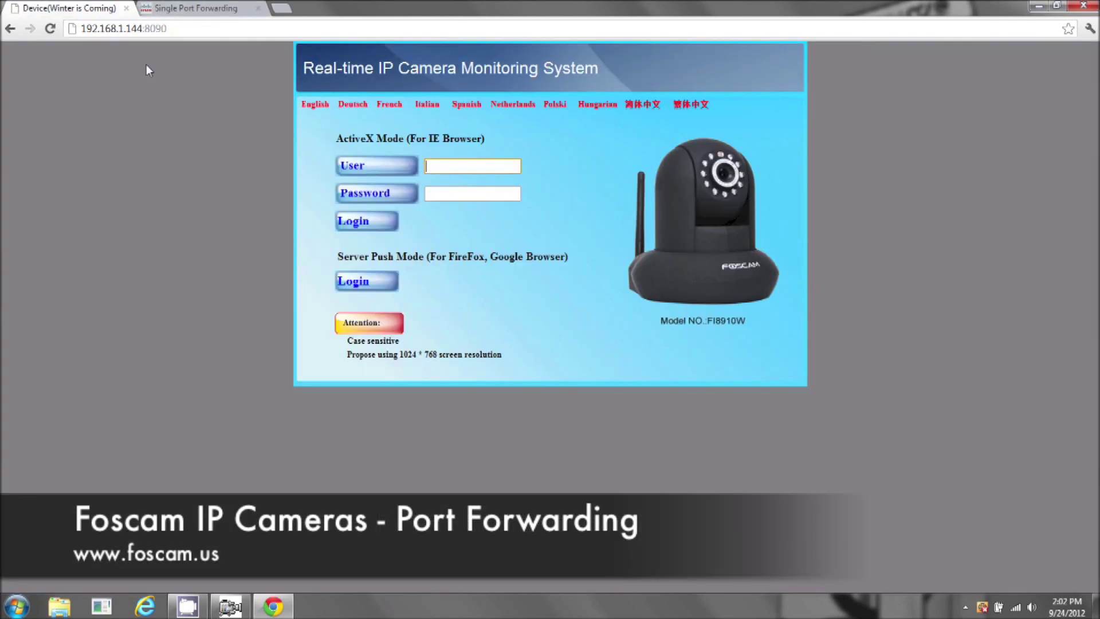
left_click_drag(145, 28, 172, 30)
left_click(196, 8)
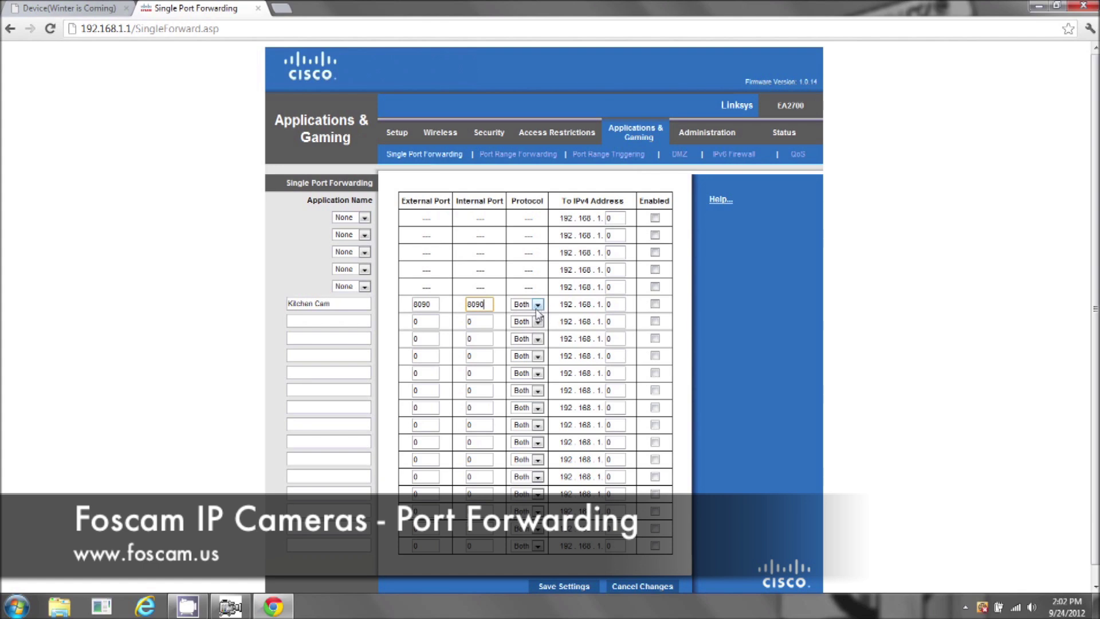
left_click(538, 304)
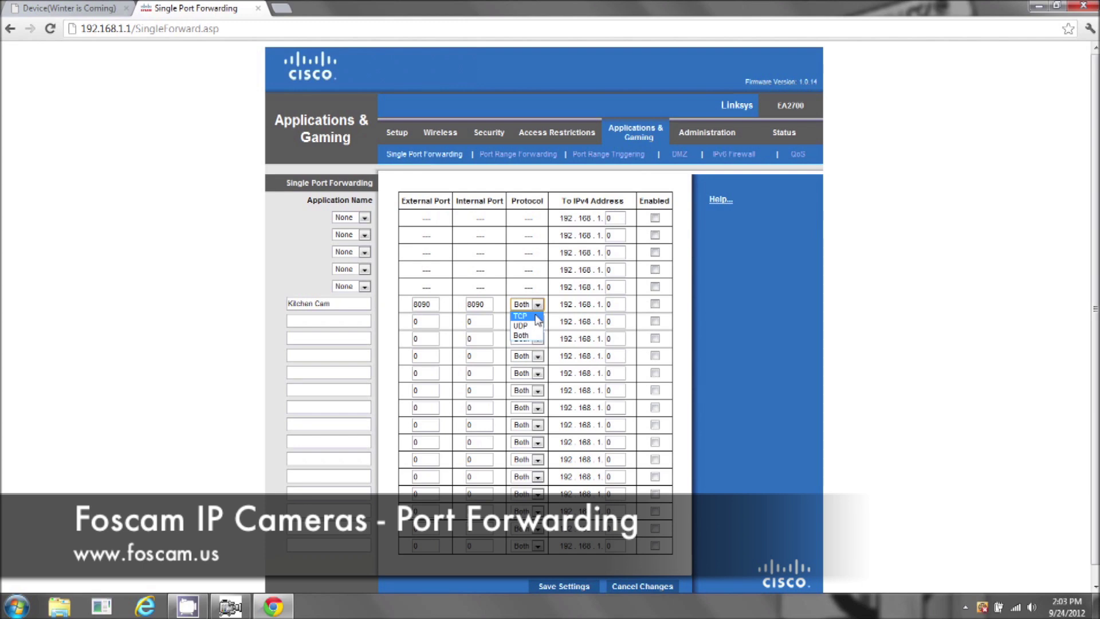
left_click(525, 315)
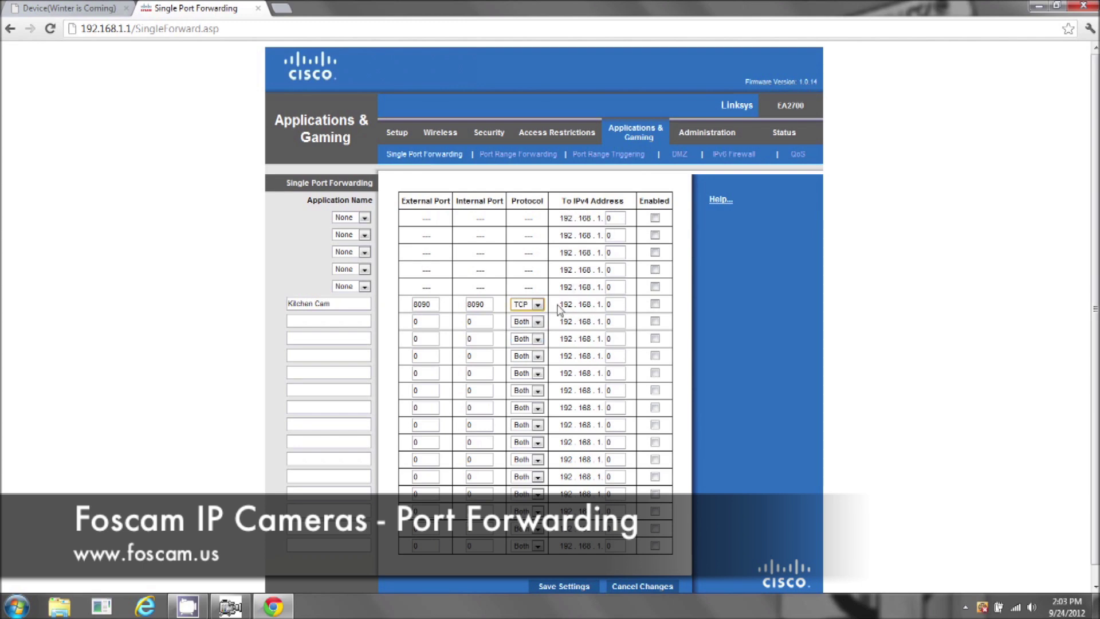
Confirm the camera's address, then set the Kitchen Cam destination's last octet to 144
double_click(612, 305)
left_click(69, 8)
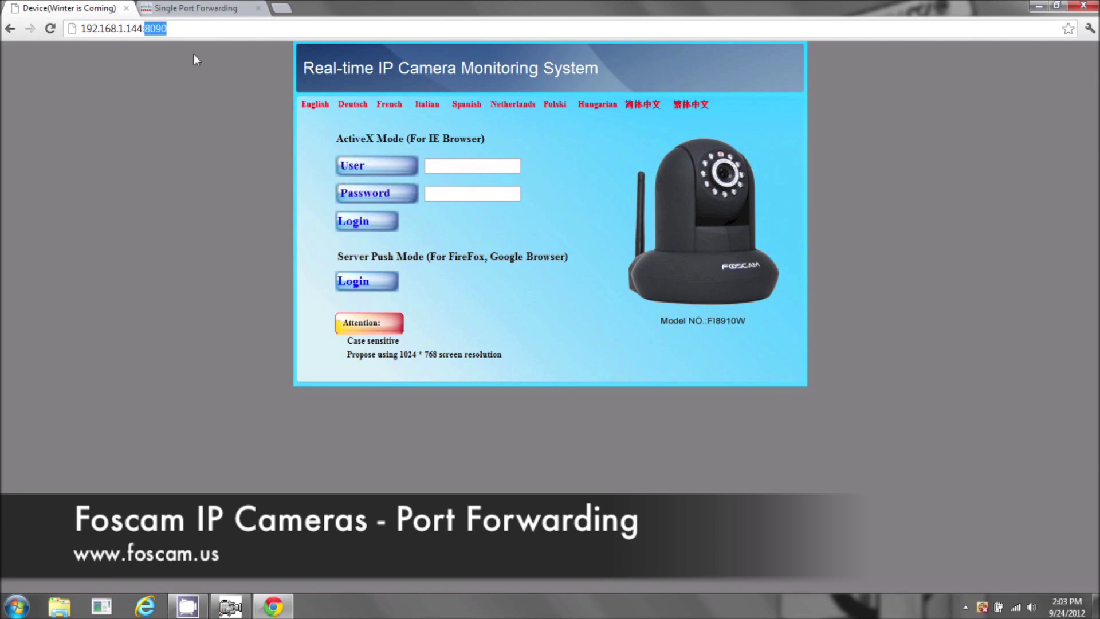
left_click(128, 29)
left_click(230, 607)
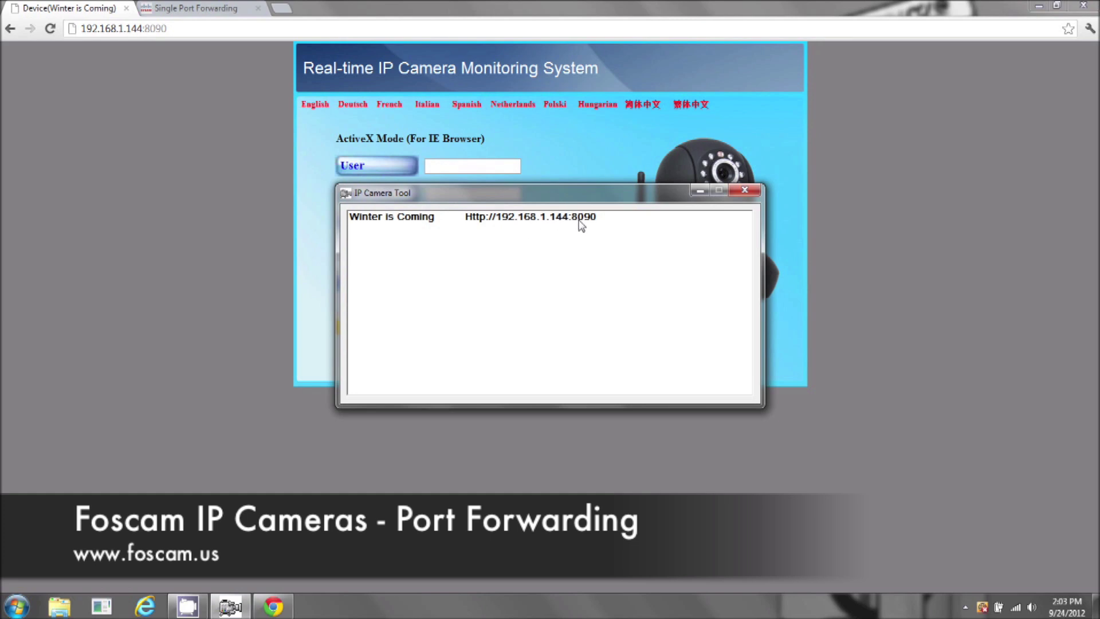
left_click(189, 7)
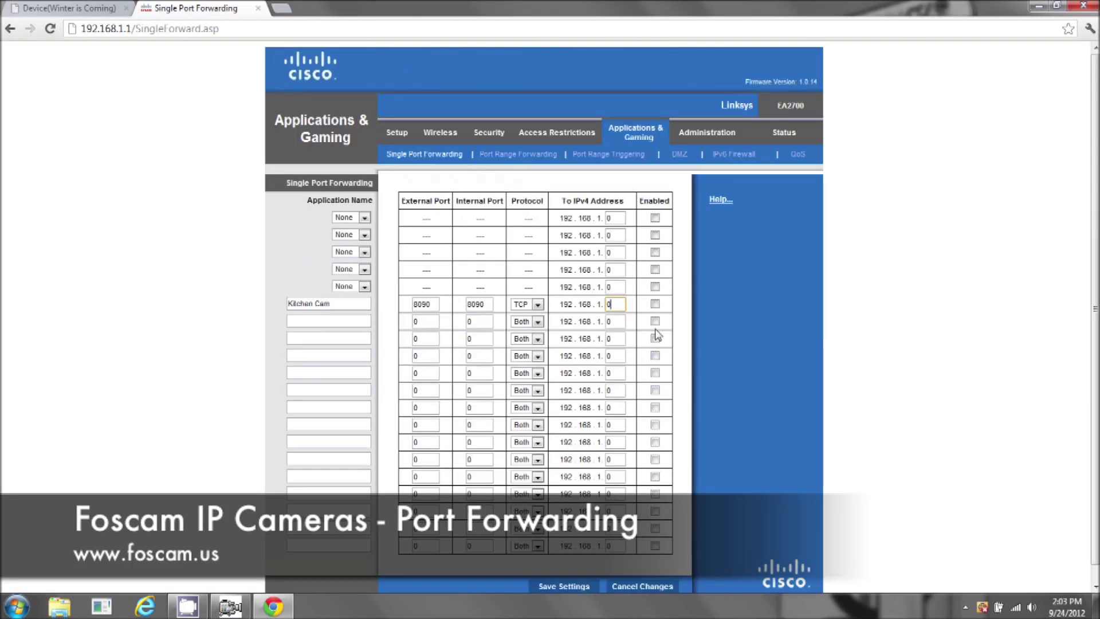
key("BackSpace")
type("144")
Enable the Kitchen Cam rule, save the settings, and return to the camera login page
left_click(656, 304)
scroll(765, 318, "down", 1)
left_click(564, 569)
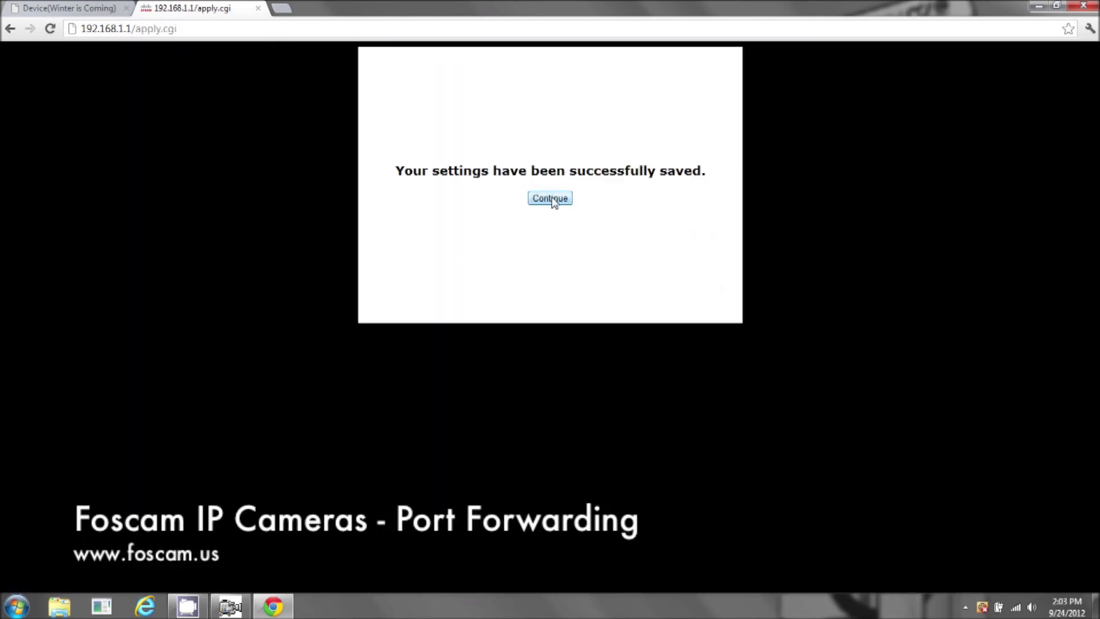
left_click(552, 197)
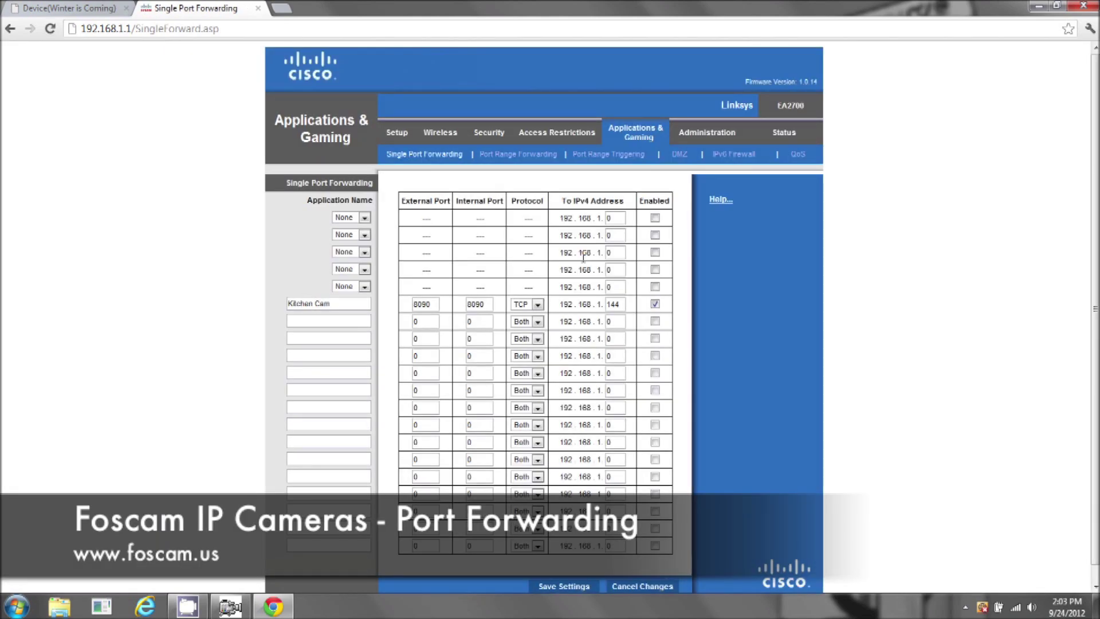
left_click(69, 8)
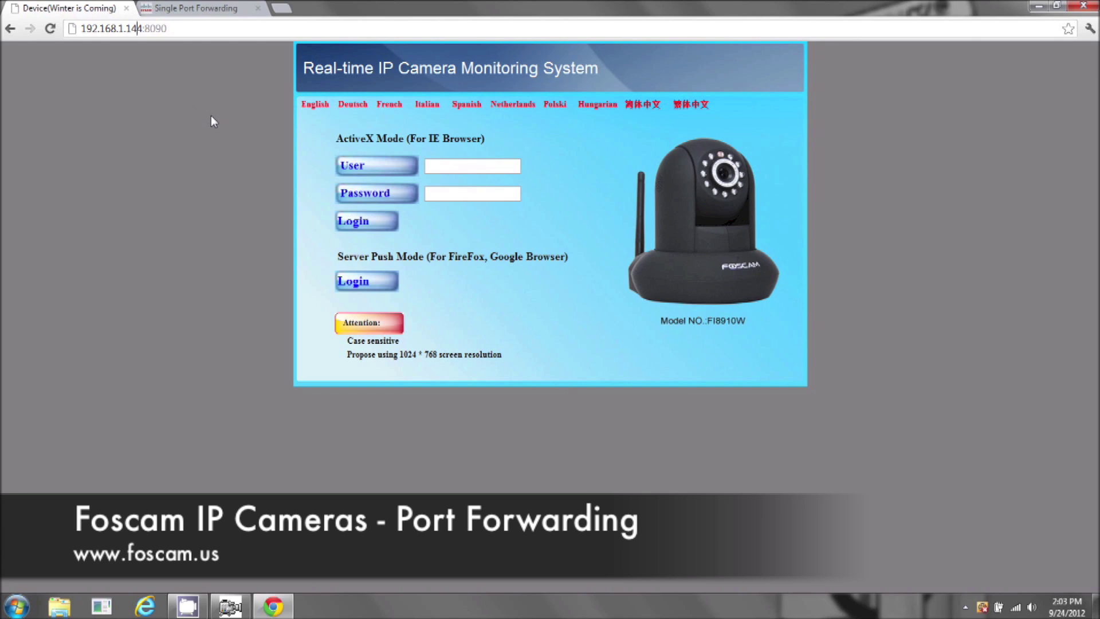
Read the public IP 12.69.124.227 on whatismyip.com in a new tab, then return to the camera tab
left_click(282, 10)
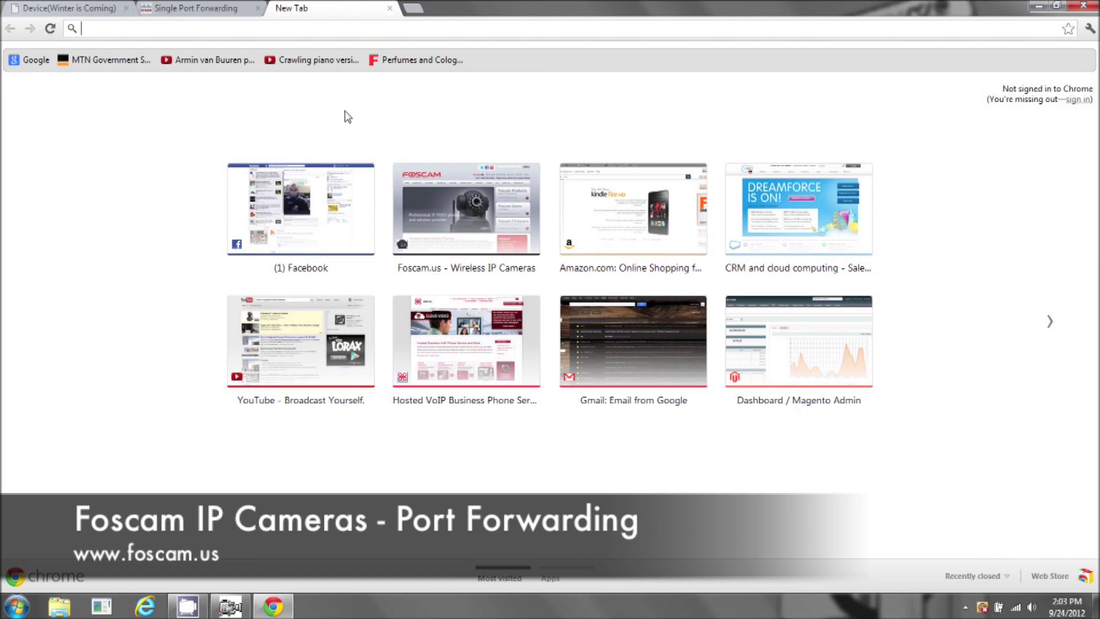
type("what")
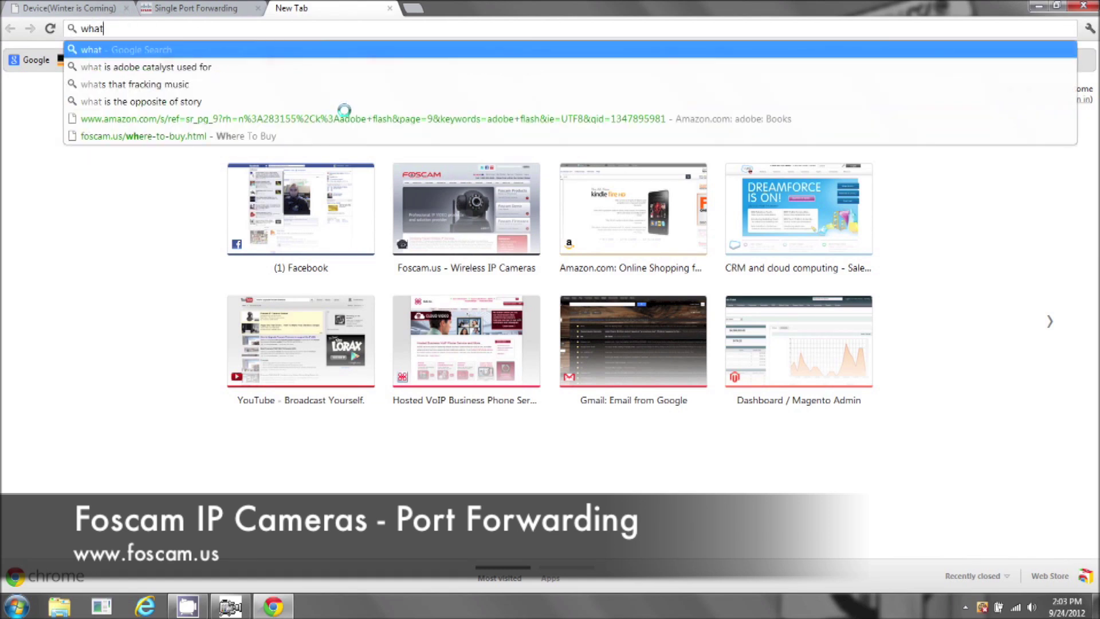
type("is")
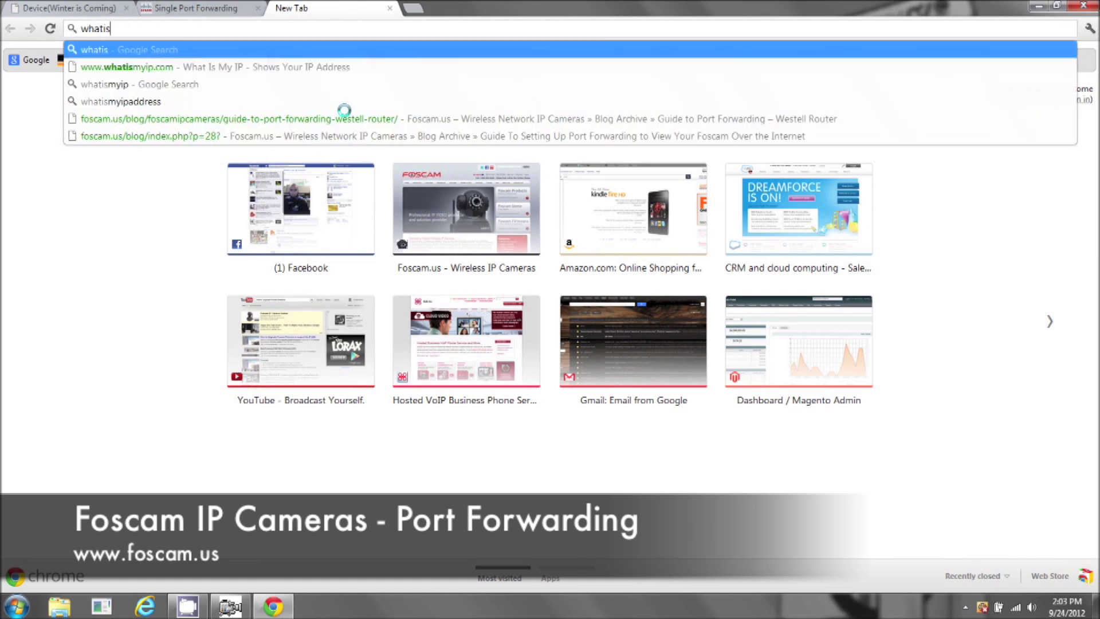
type("m")
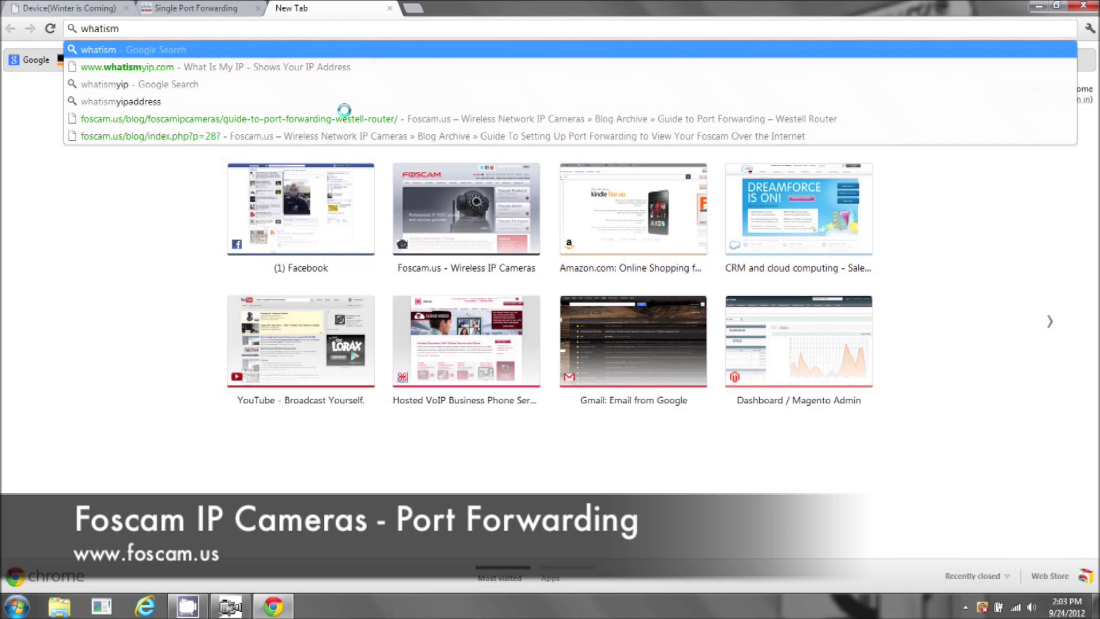
left_click(243, 69)
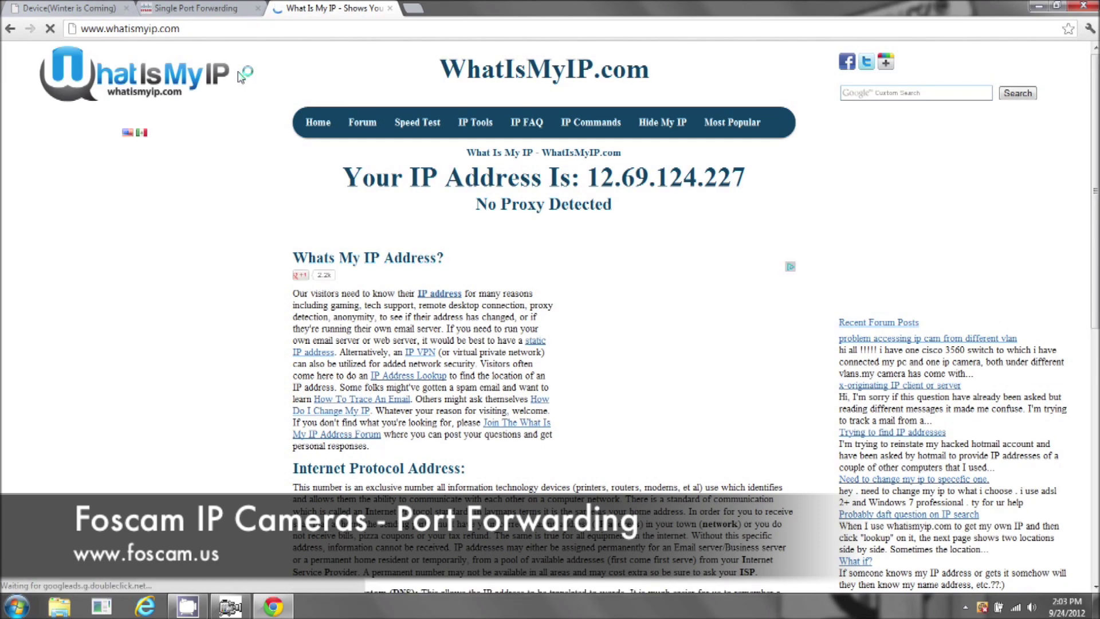
left_click(91, 12)
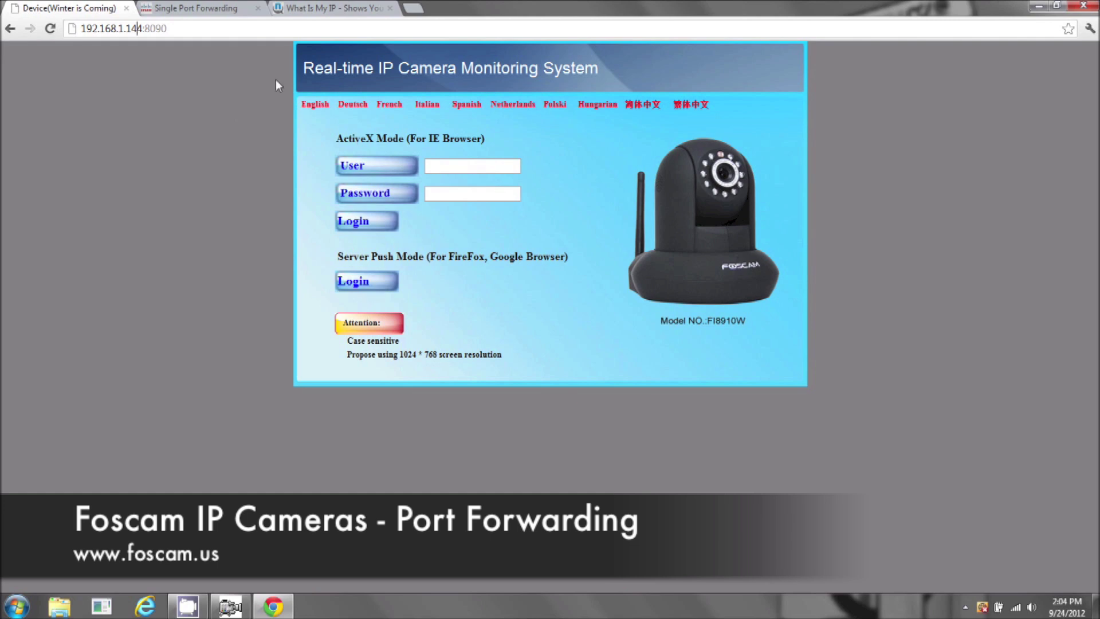
Highlight the camera's local address 192.168.1.144:8090, then return to the What Is My IP tab
left_click(206, 29)
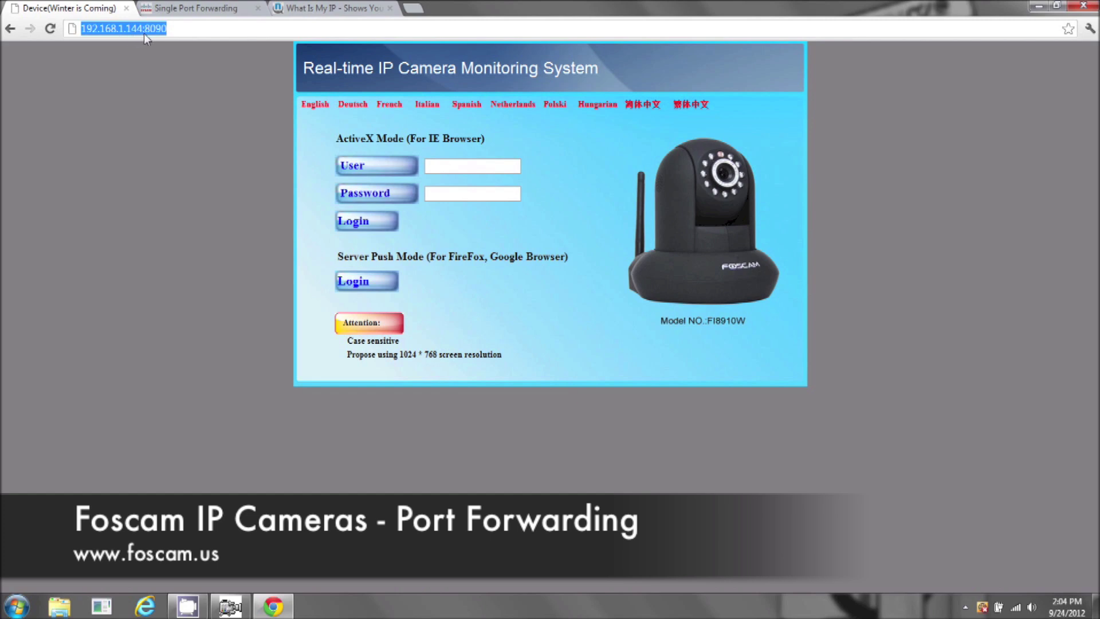
left_click(175, 29)
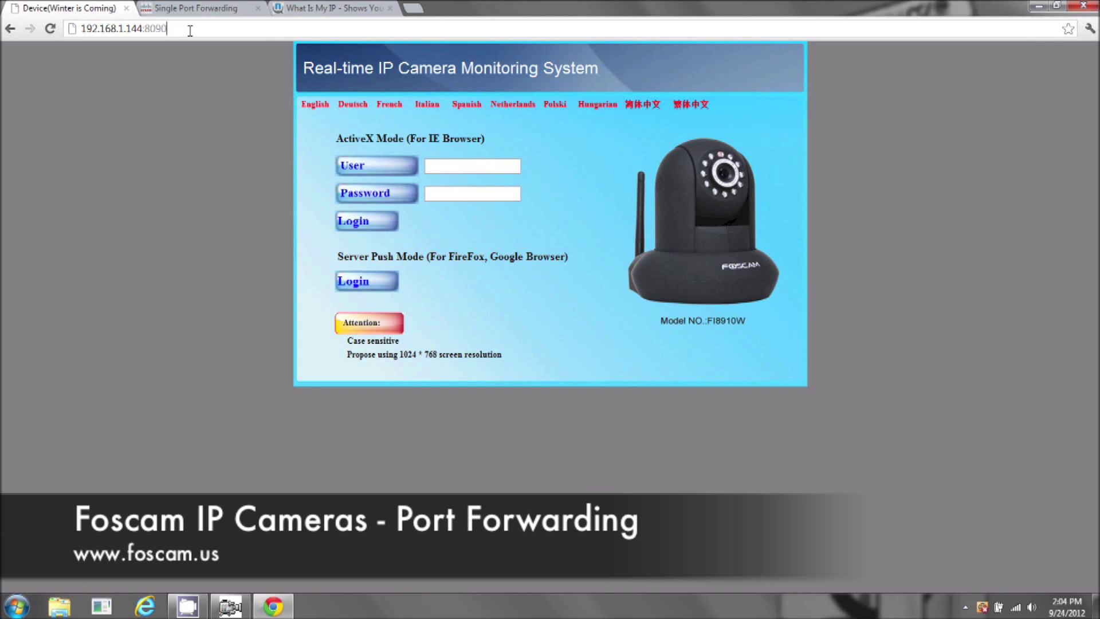
left_click_drag(175, 28, 86, 28)
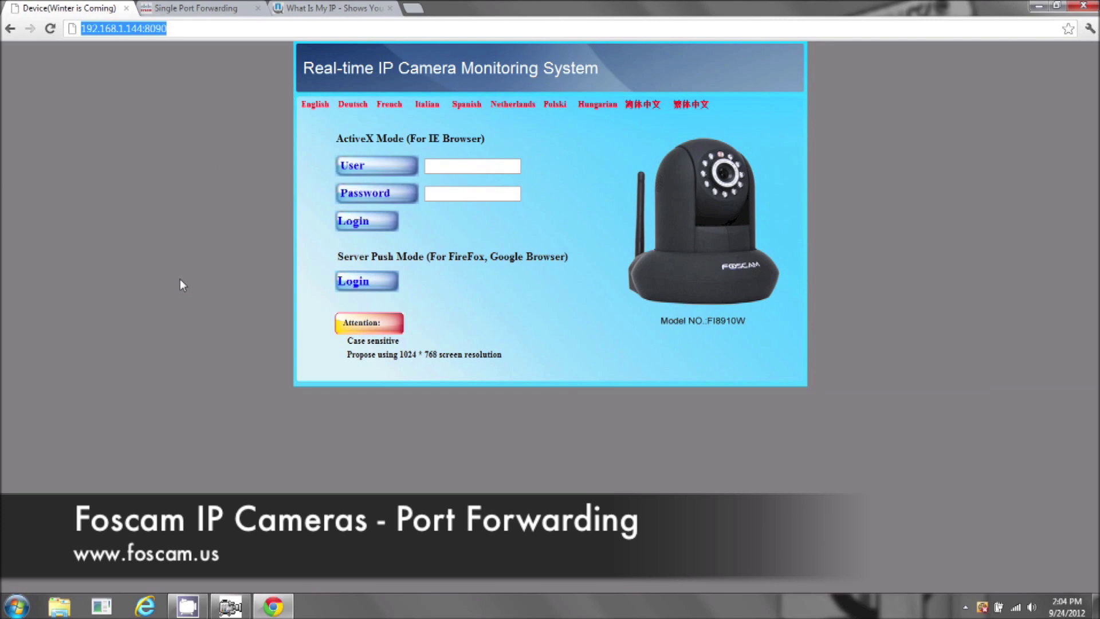
left_click(318, 9)
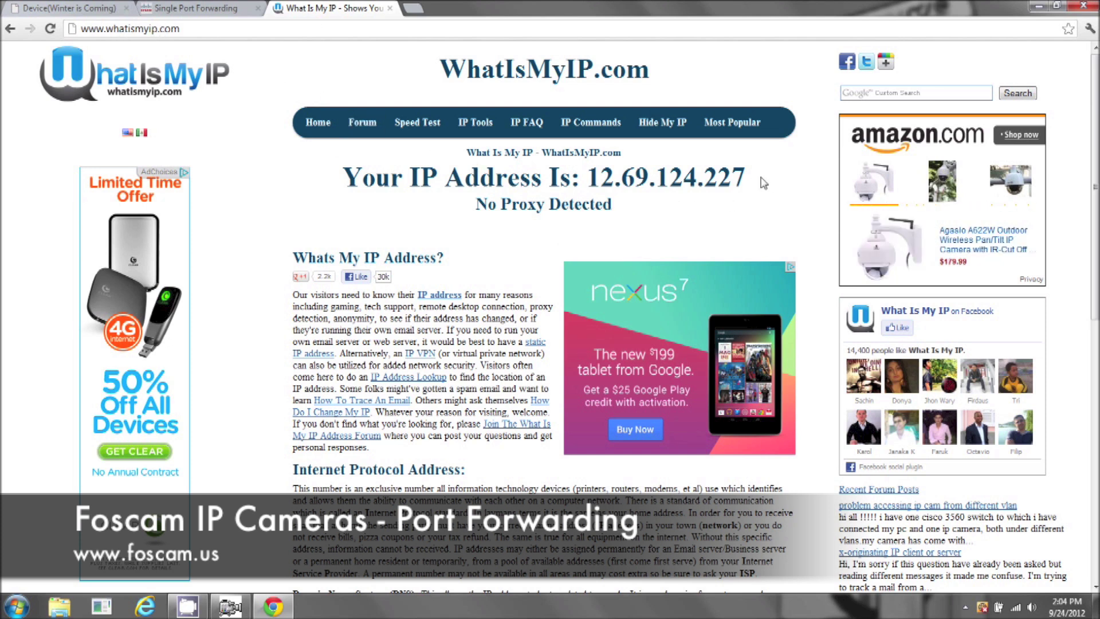
Copy the public IP 12.69.124.227 into the address bar and load it on port 8090
left_click_drag(750, 180, 639, 169)
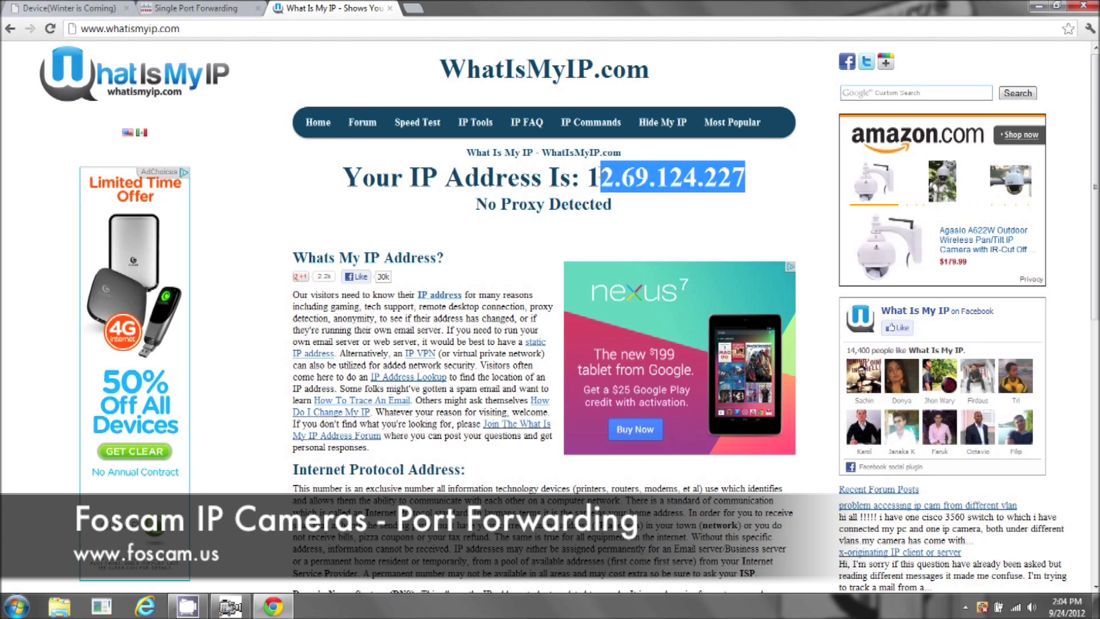
left_click_drag(602, 177, 591, 176)
right_click(632, 183)
left_click(653, 222)
left_click(251, 28)
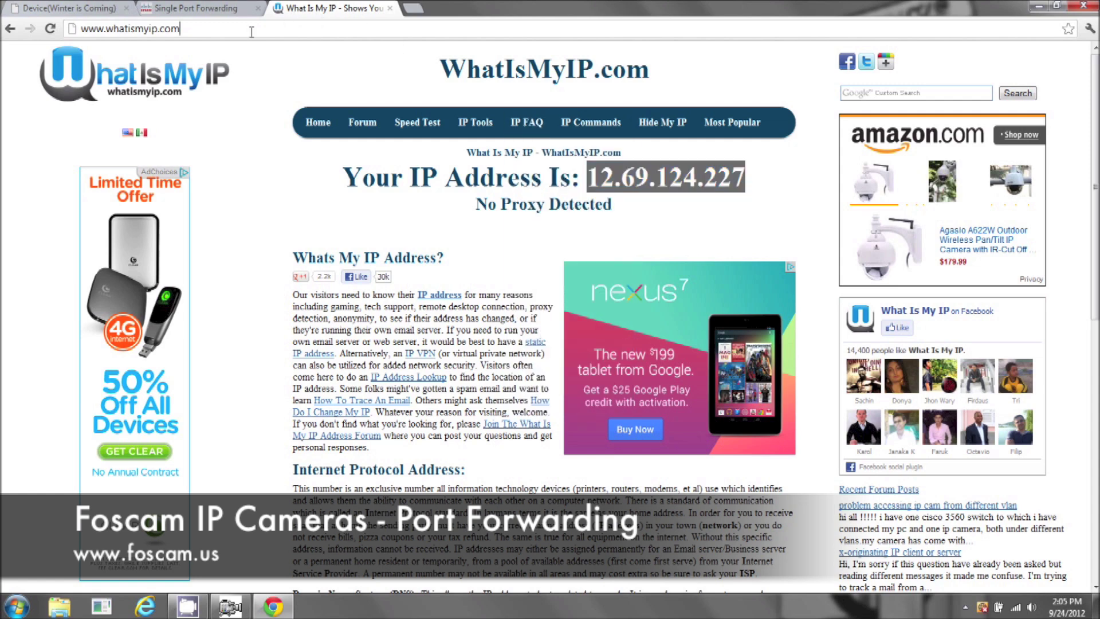
right_click(251, 29)
left_click(301, 91)
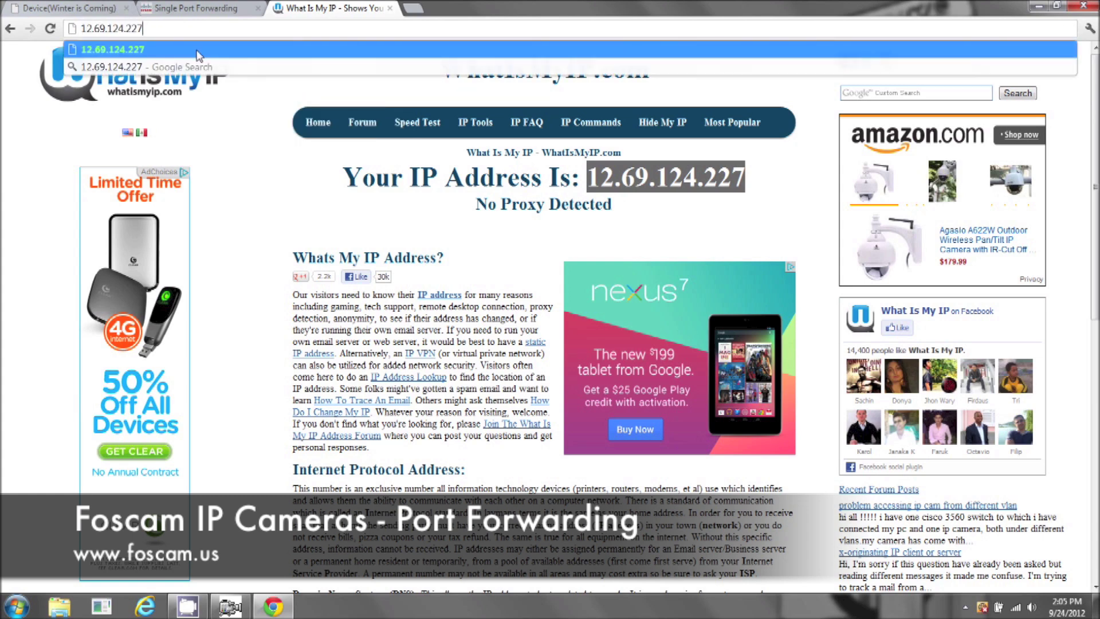
type(":")
type("8090")
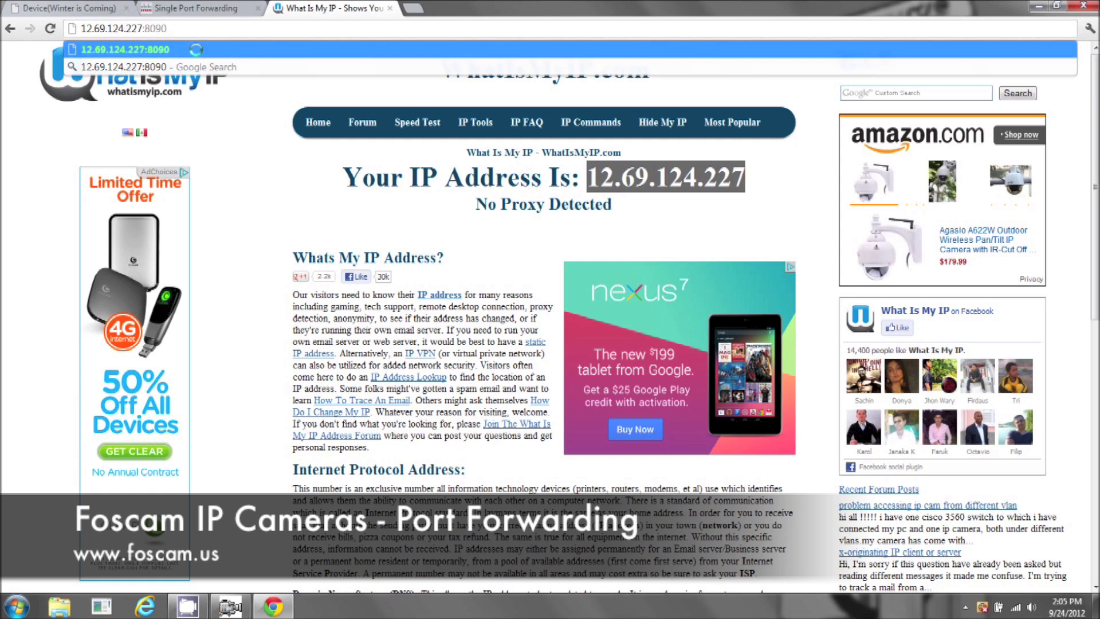
key("Return")
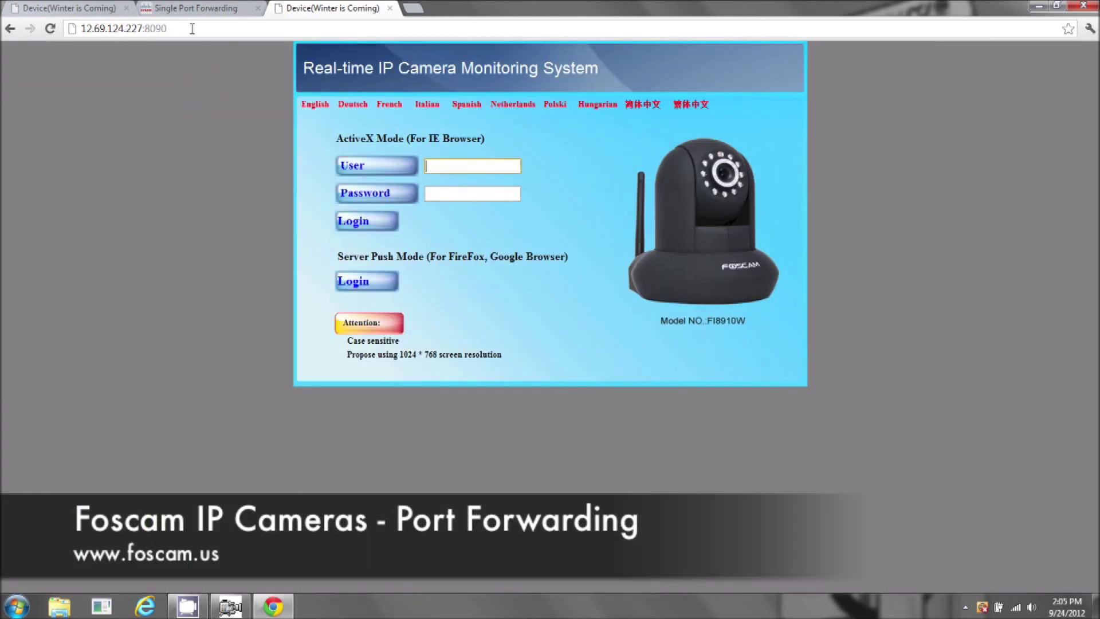
left_click(193, 28)
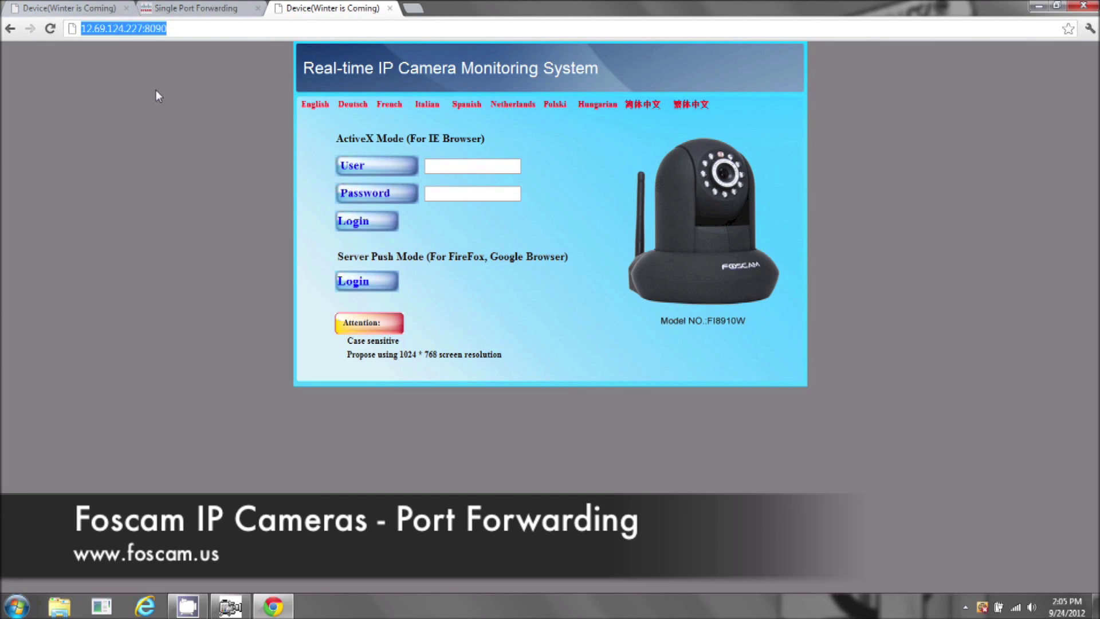
left_click(129, 28)
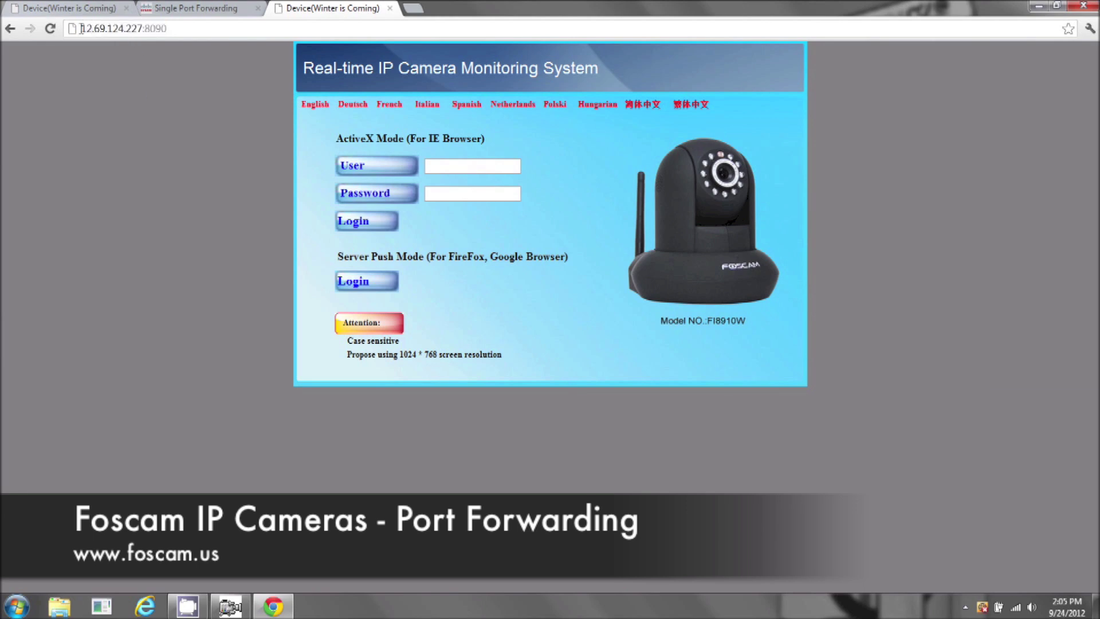
left_click_drag(80, 29, 167, 30)
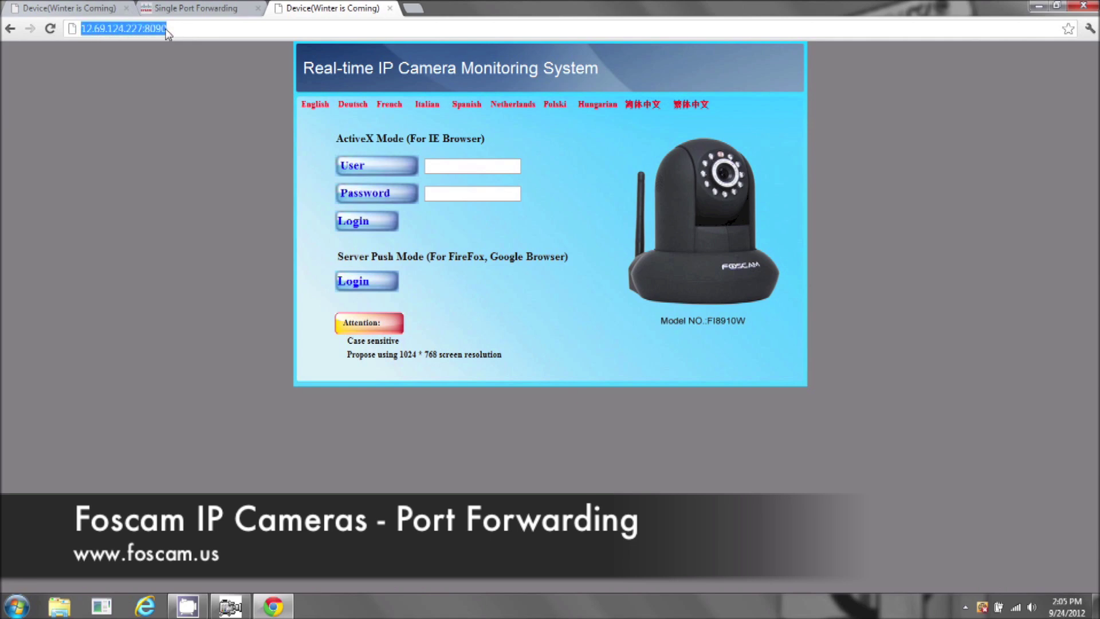
left_click(86, 9)
left_click(160, 32)
left_click(230, 606)
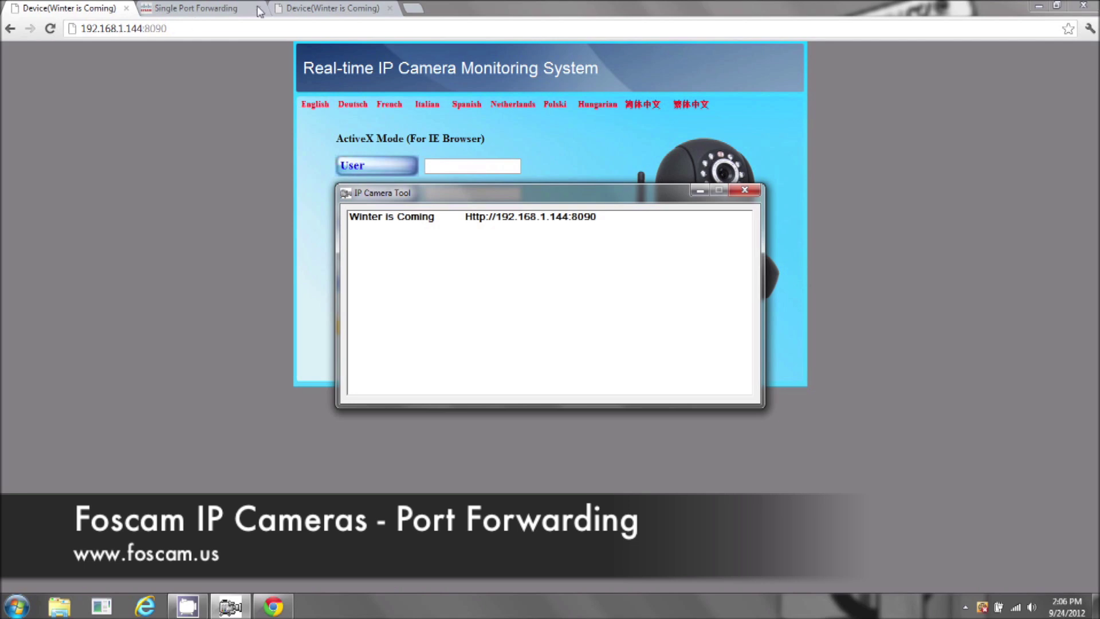
left_click(322, 8)
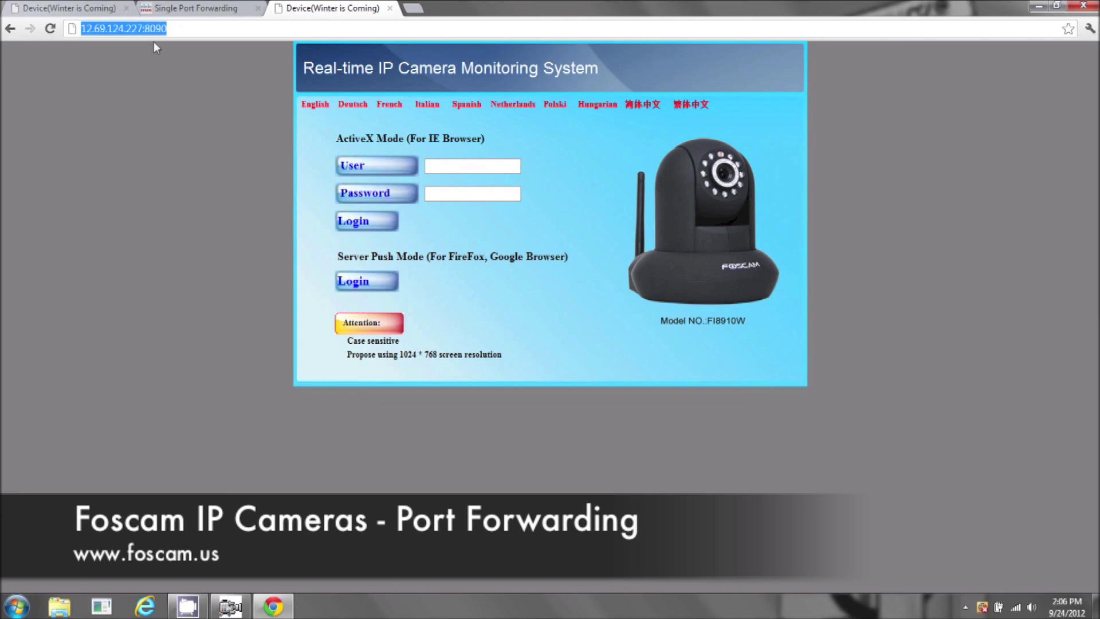
left_click_drag(82, 29, 123, 29)
Open WhatIsMyIP and whatismyipaddress.com in new tabs to recheck public IP 12.69.124.227
left_click(411, 7)
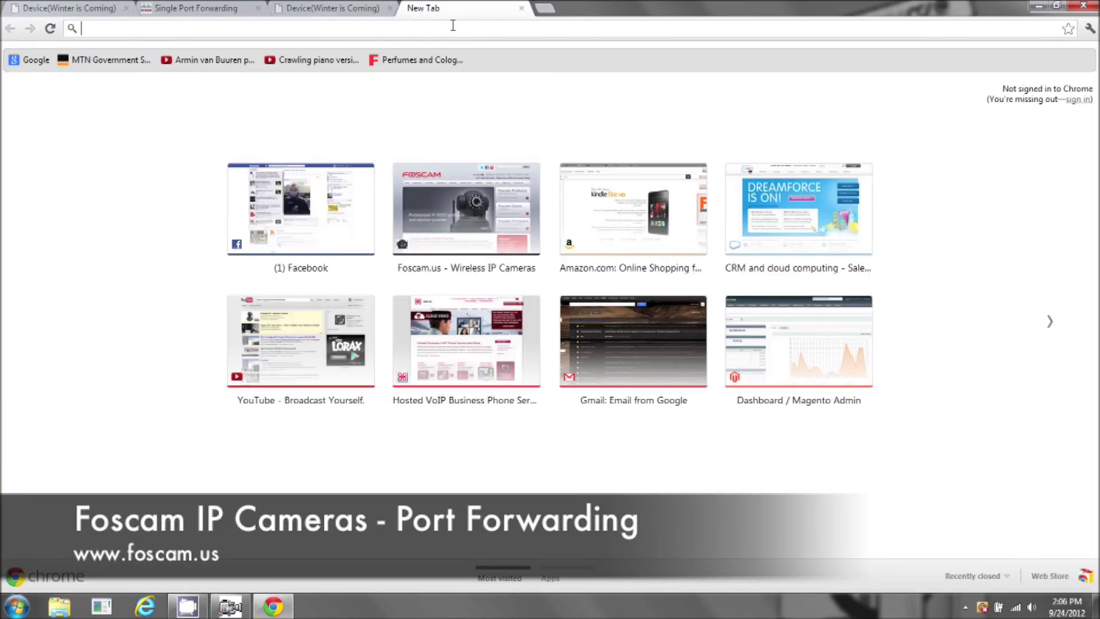
type("whatis")
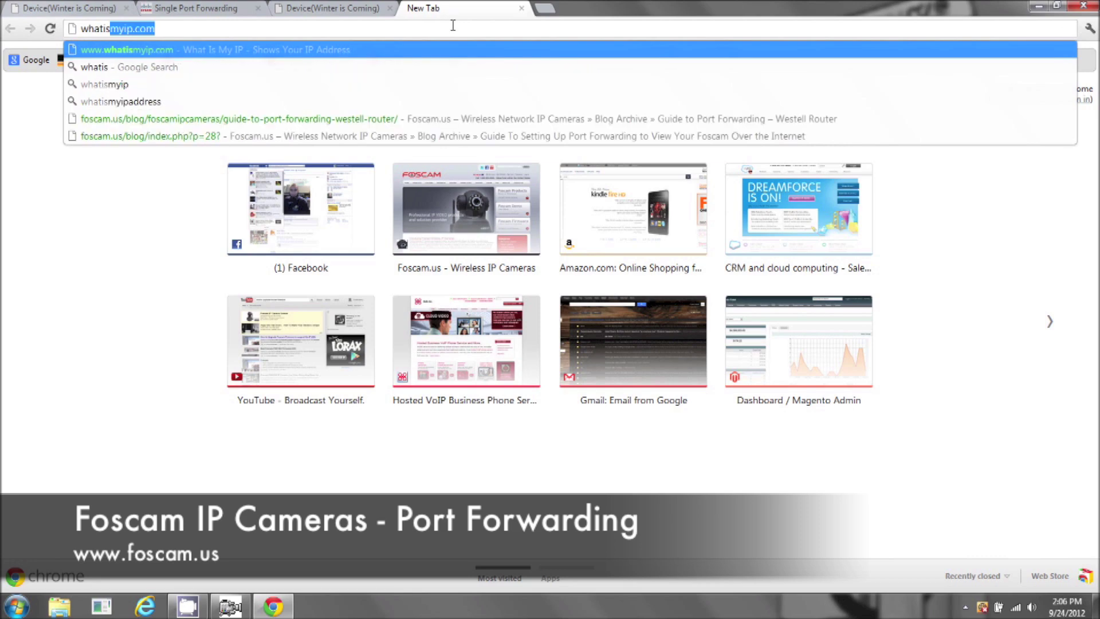
type("myip.com")
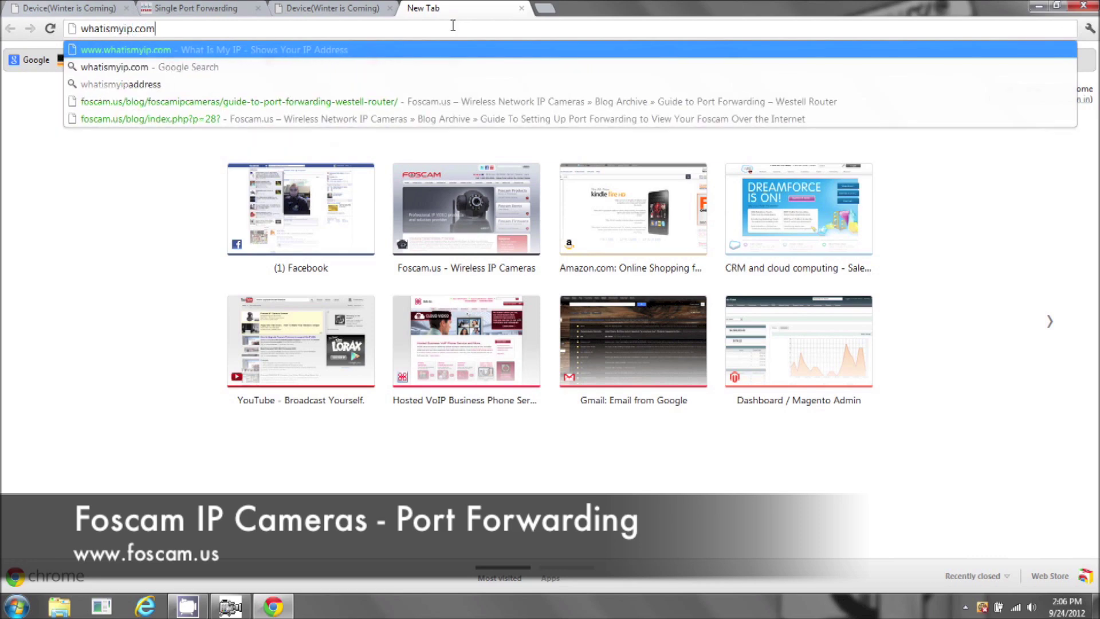
key("Return")
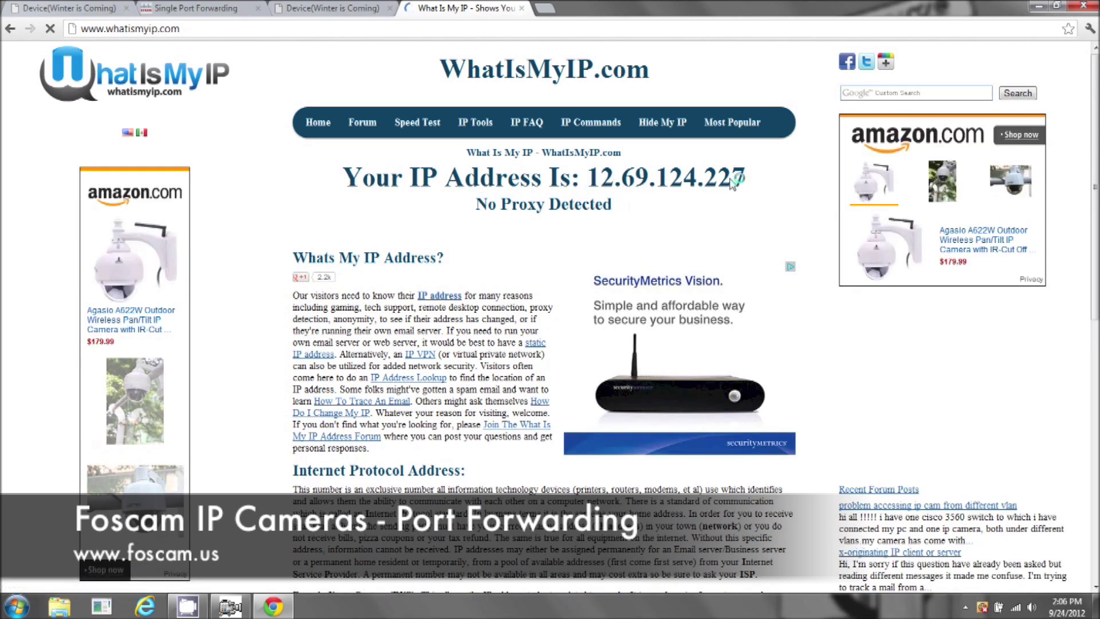
left_click(548, 9)
type("what")
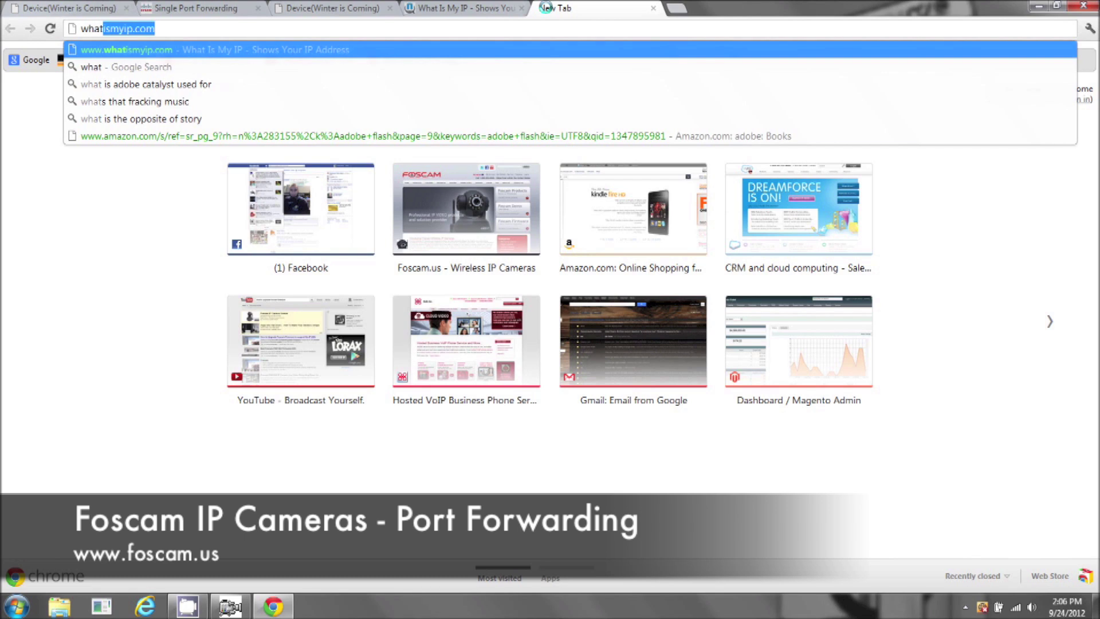
type("ism")
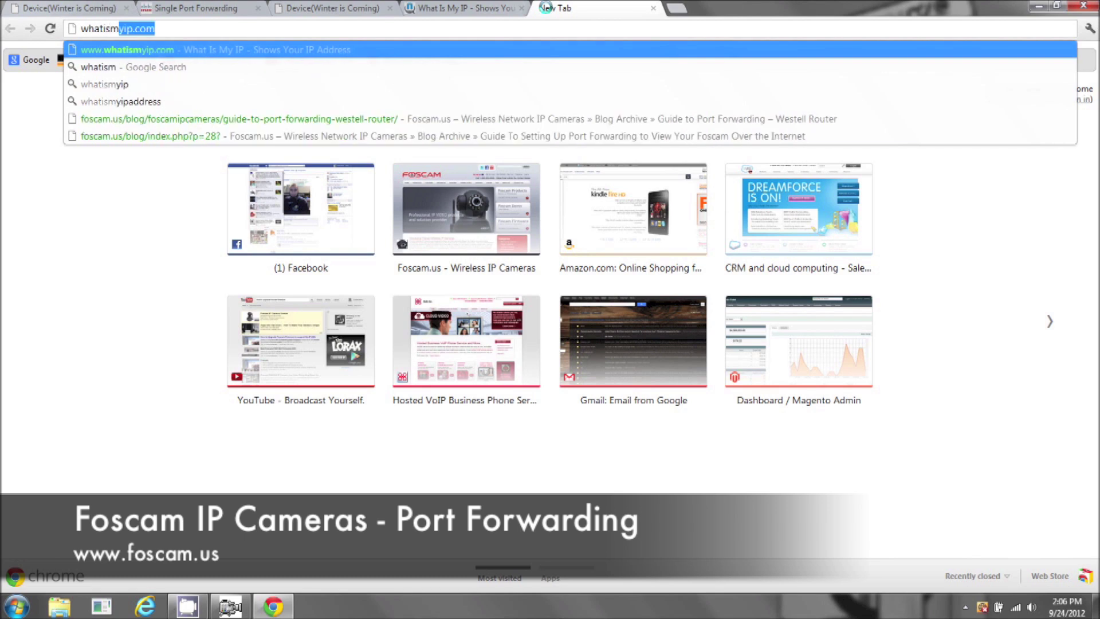
type("yipa")
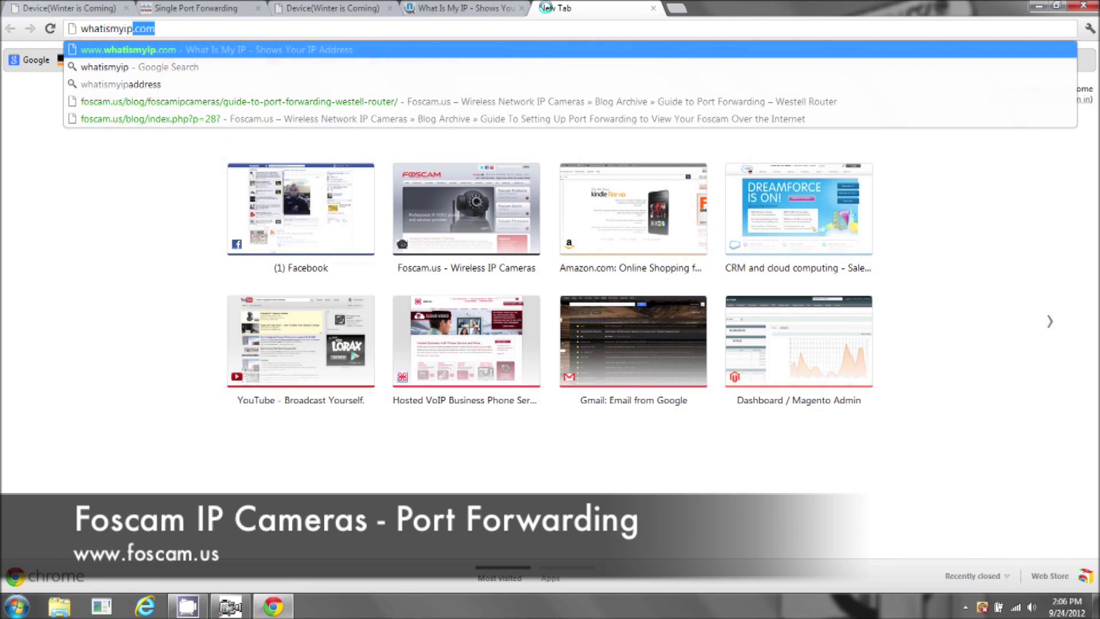
key("Down")
key("Return")
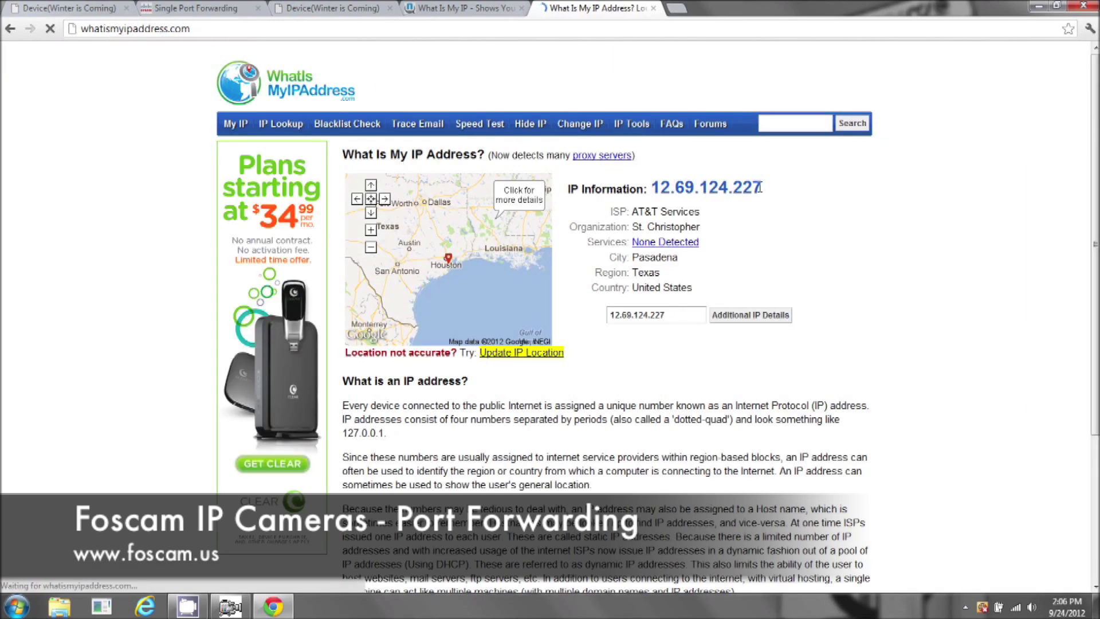
Highlight the camera's public address and port, then bring up the local login page and IP Camera Tool
left_click(344, 9)
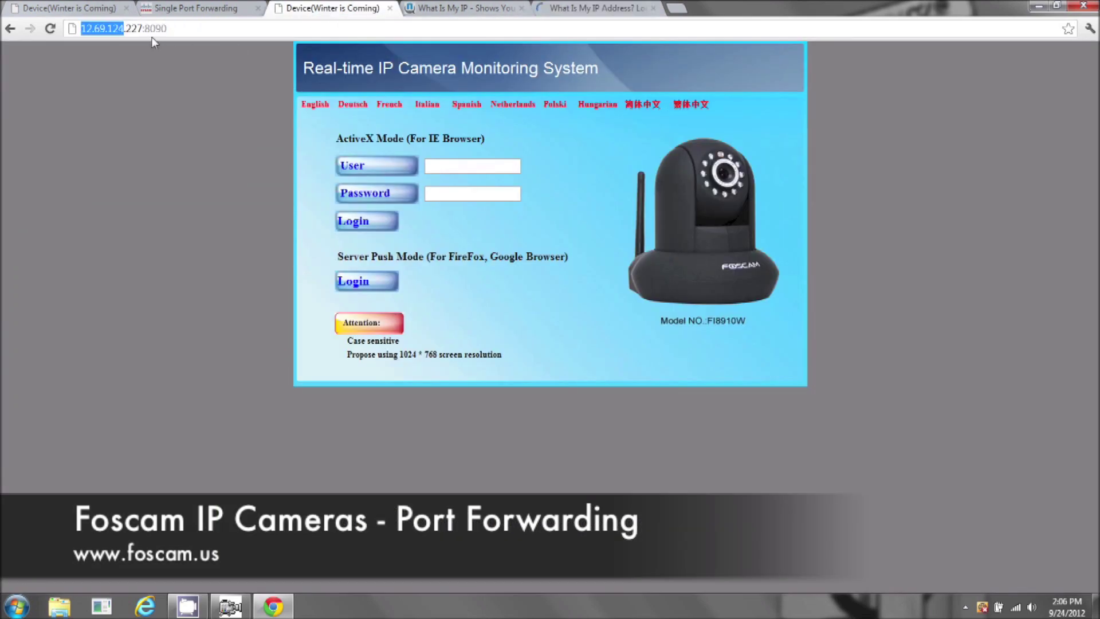
left_click_drag(145, 28, 174, 29)
left_click_drag(169, 28, 84, 28)
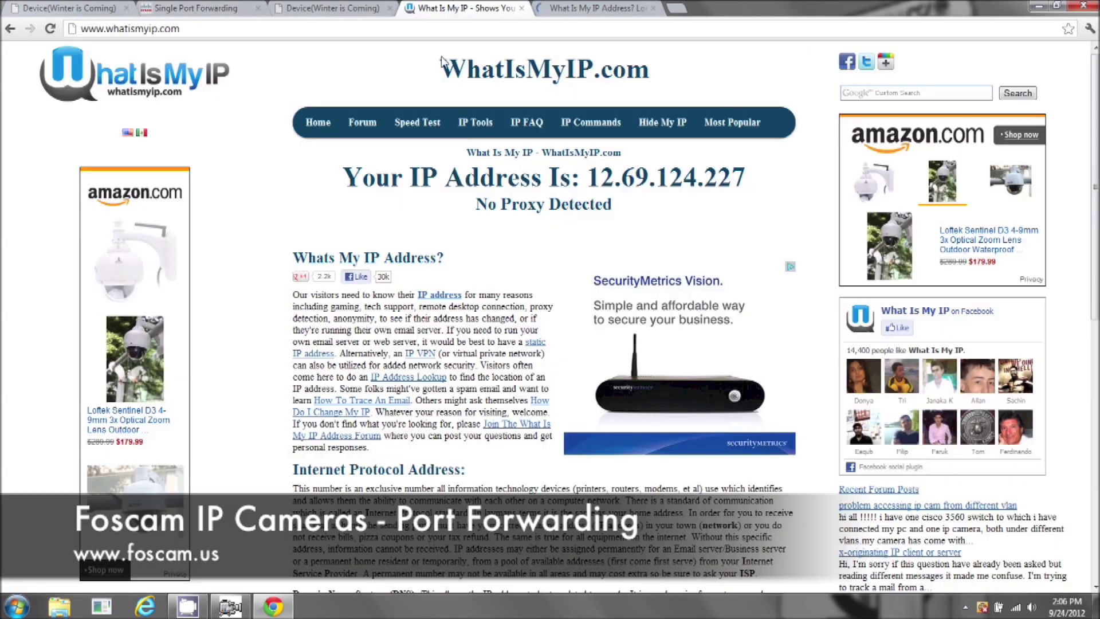
left_click(462, 8)
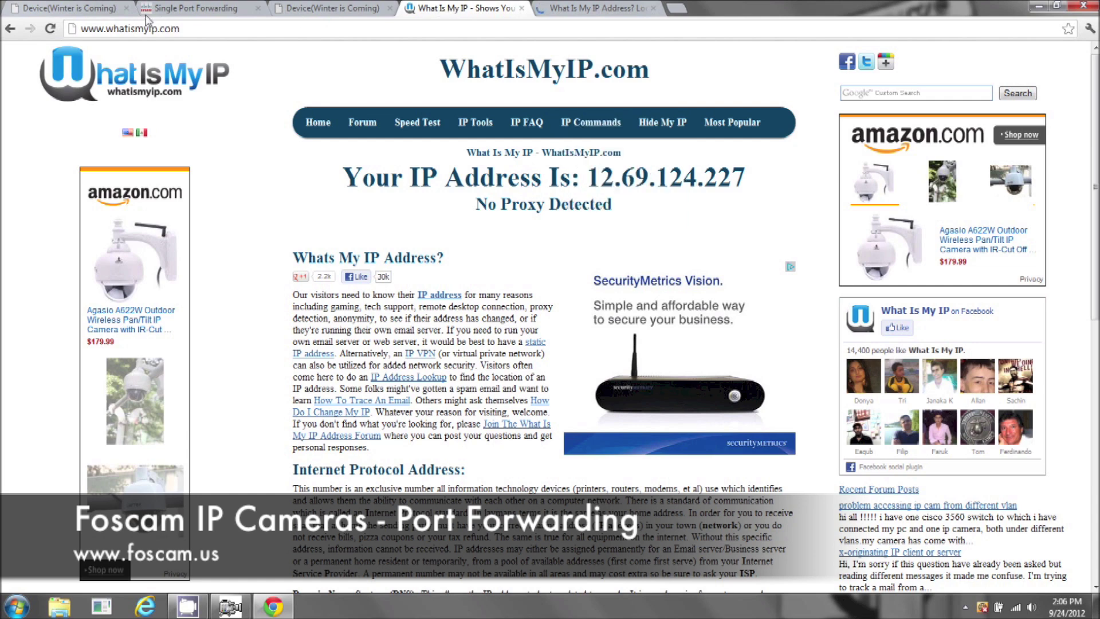
left_click(78, 9)
left_click(231, 607)
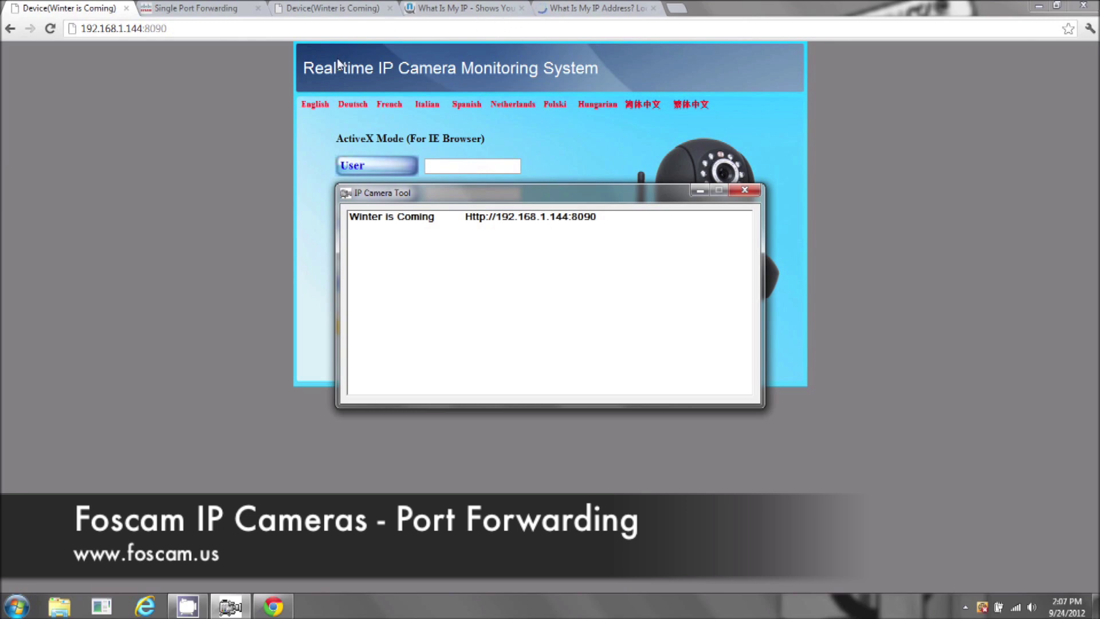
Close the camera finder and log in to the camera as admin in Server Push mode
left_click(703, 191)
left_click(471, 166)
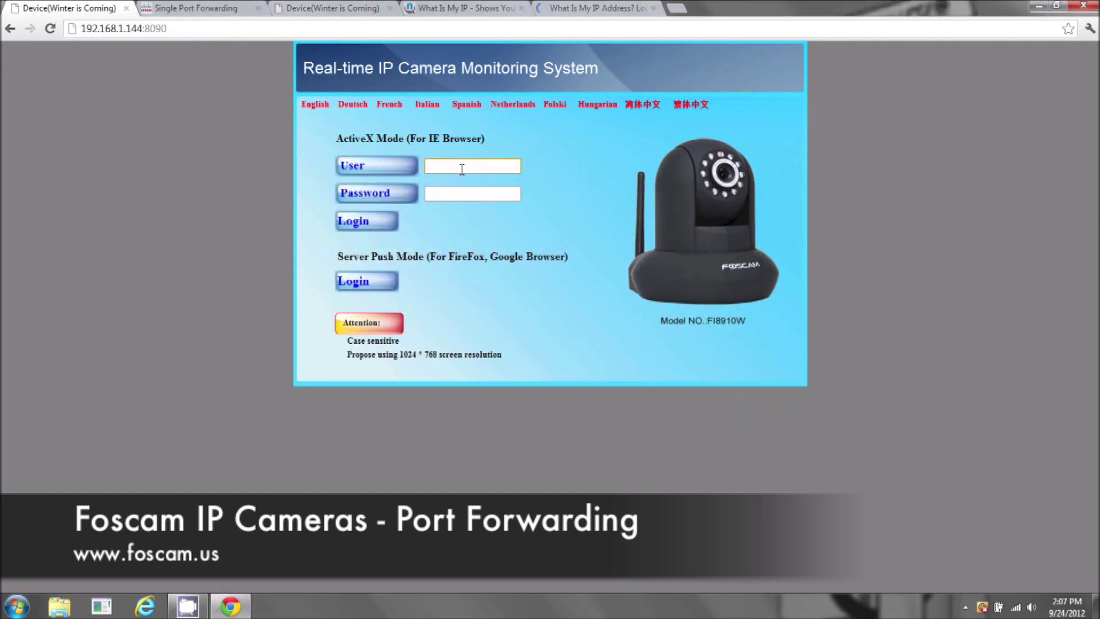
type("admin")
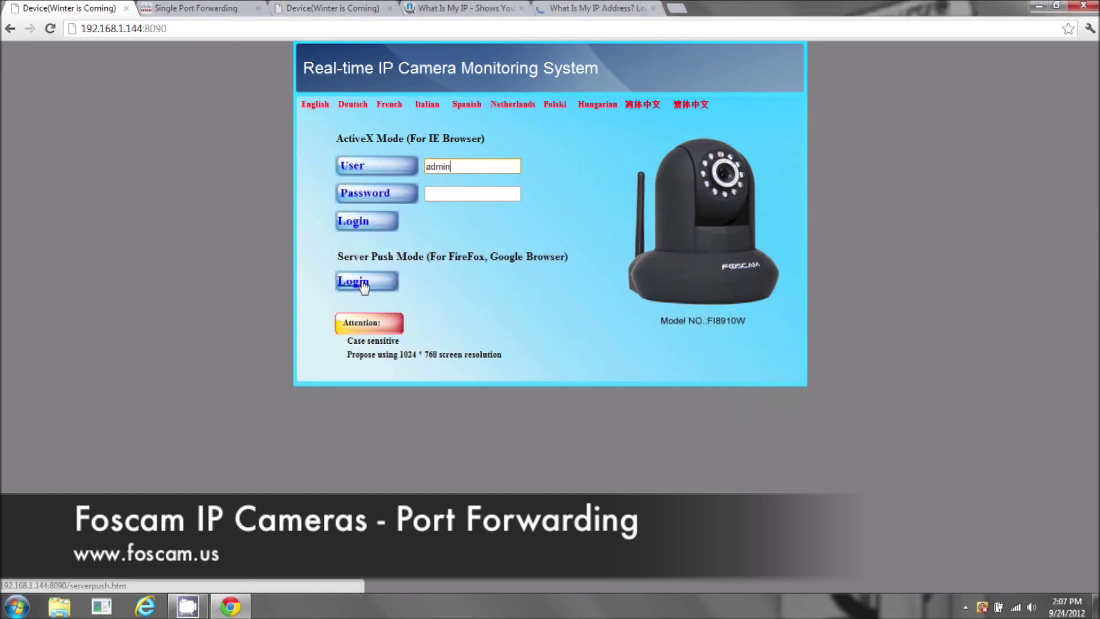
left_click(364, 283)
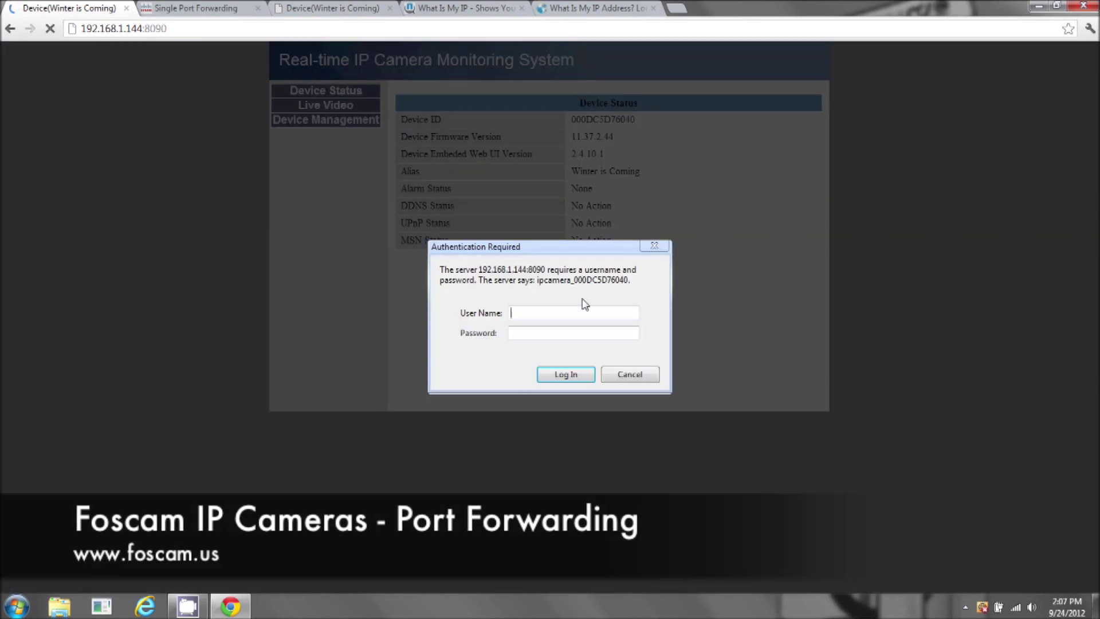
key("Return")
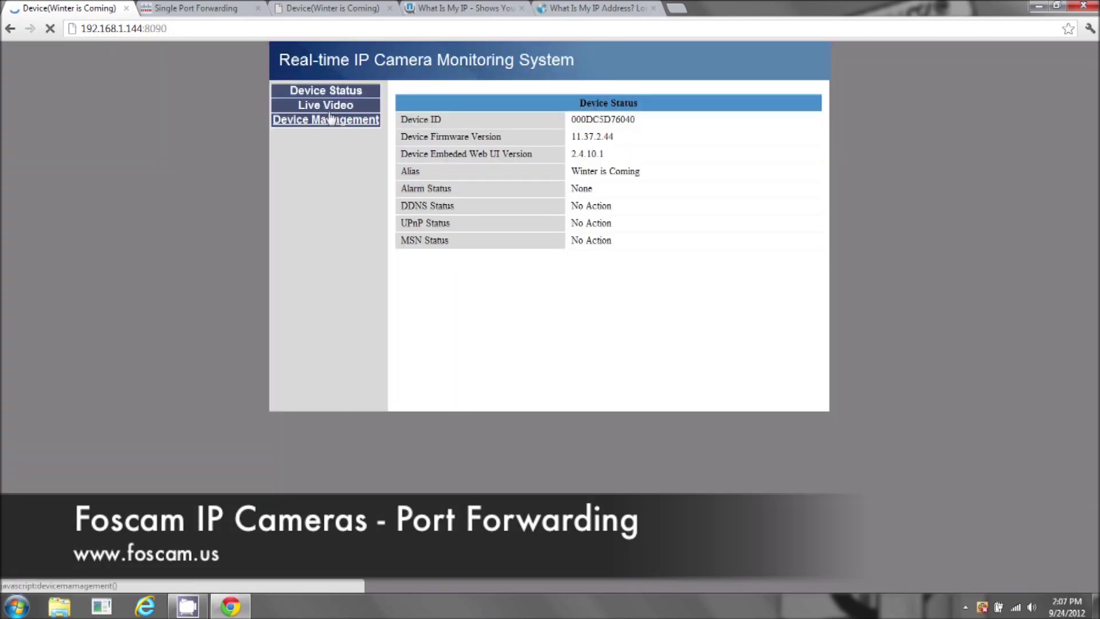
Review Basic Network Settings, highlighting the HTTP port 8090 and the gateway address
left_click(330, 120)
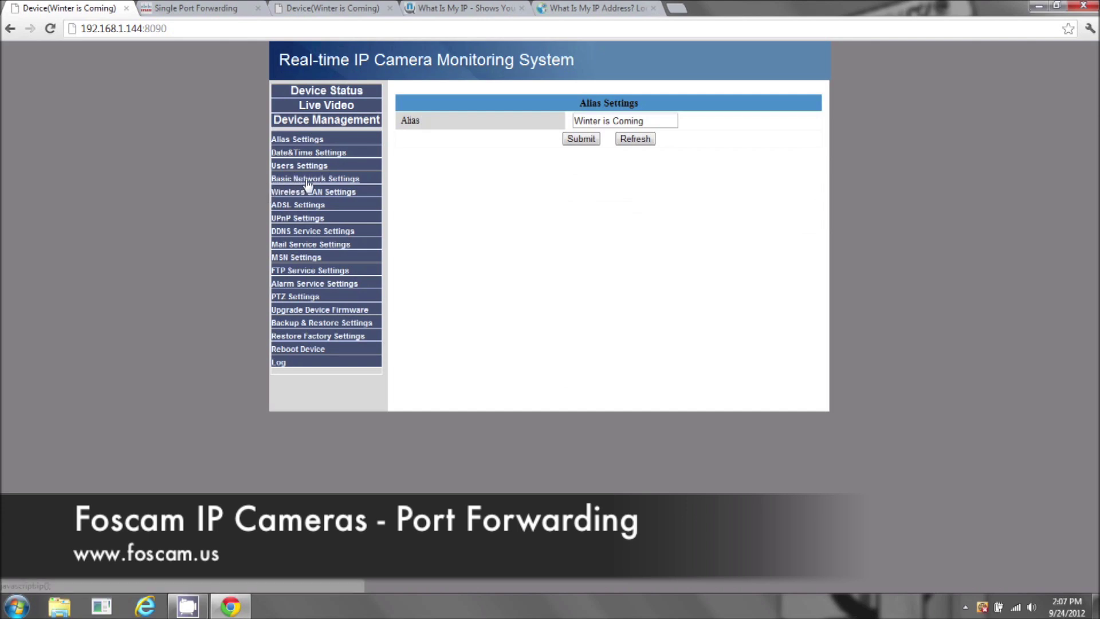
left_click(315, 179)
left_click_drag(598, 213, 559, 215)
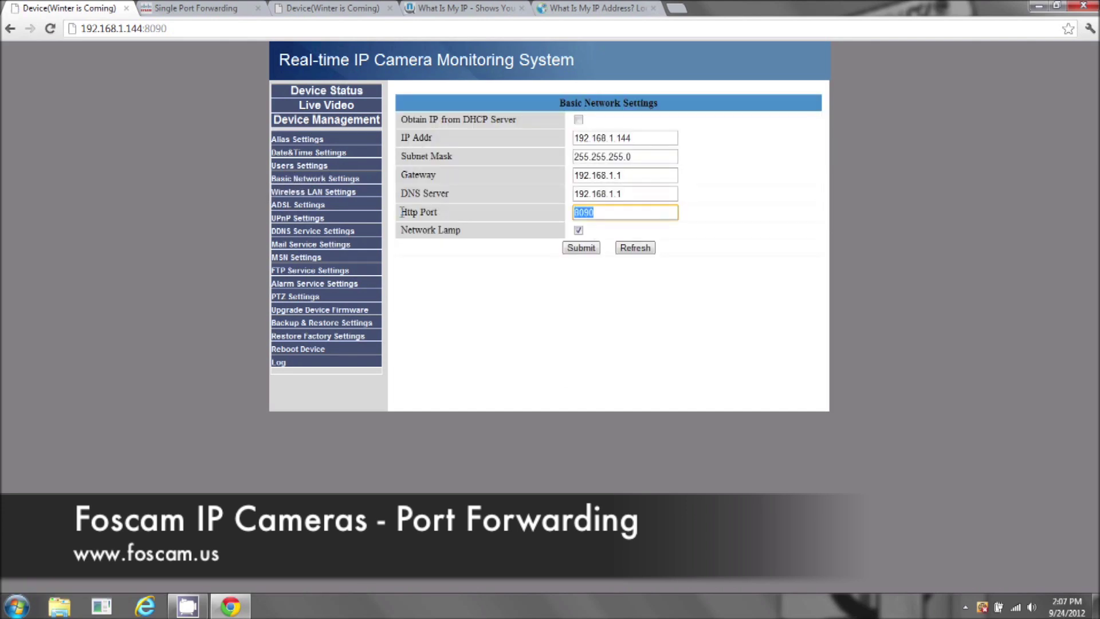
left_click(602, 213)
double_click(628, 176)
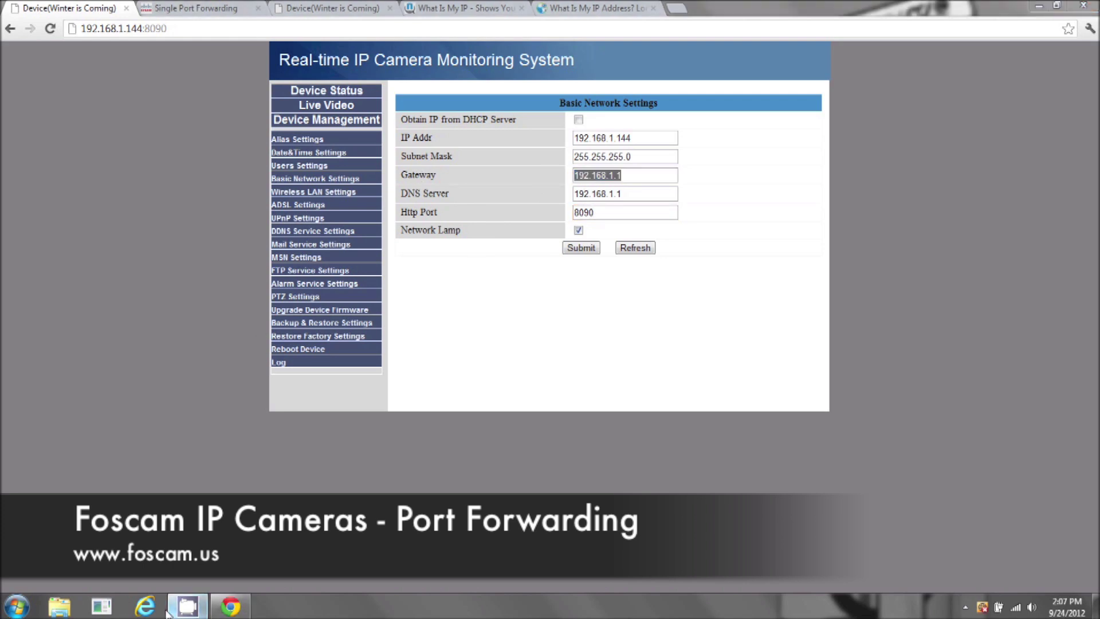
Relaunch IP Camera Tool from the desktop and open Winter is Coming's network configuration
left_click(189, 607)
left_click(1037, 8)
double_click(24, 249)
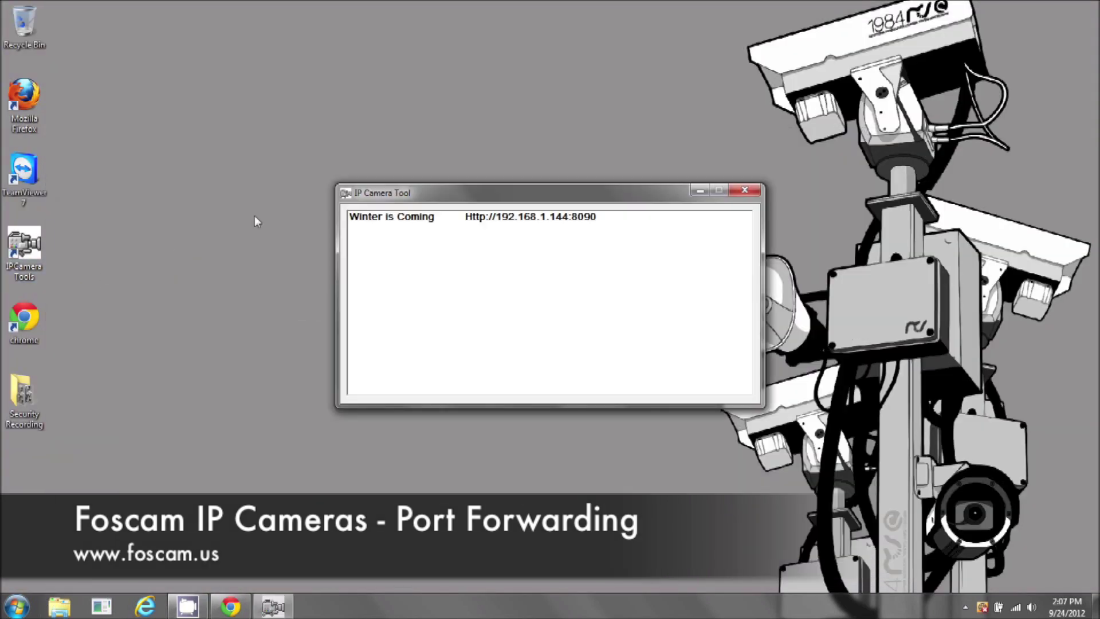
right_click(396, 217)
left_click(472, 241)
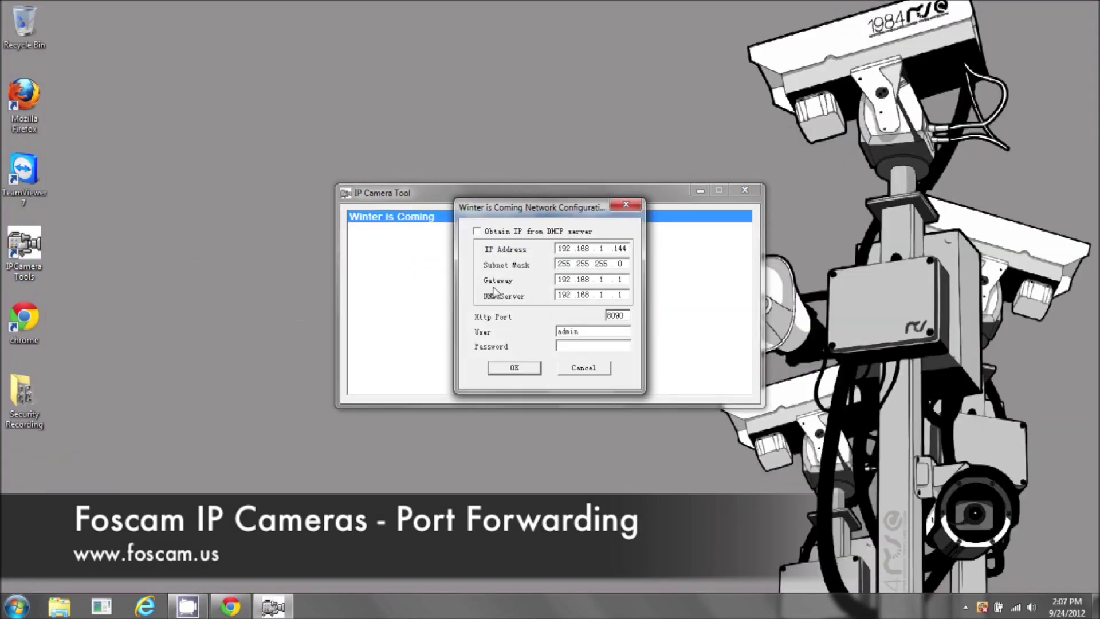
left_click(229, 607)
Review the Kitchen Cam rule, highlighting its name and its external and internal port 8090
left_click(191, 8)
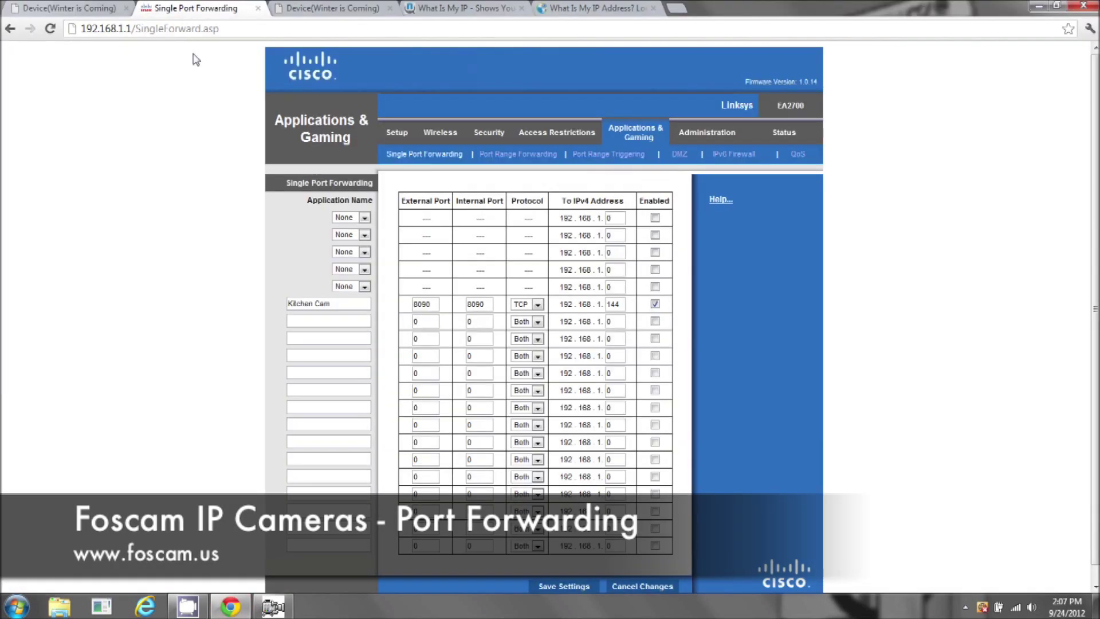
left_click_drag(131, 28, 73, 28)
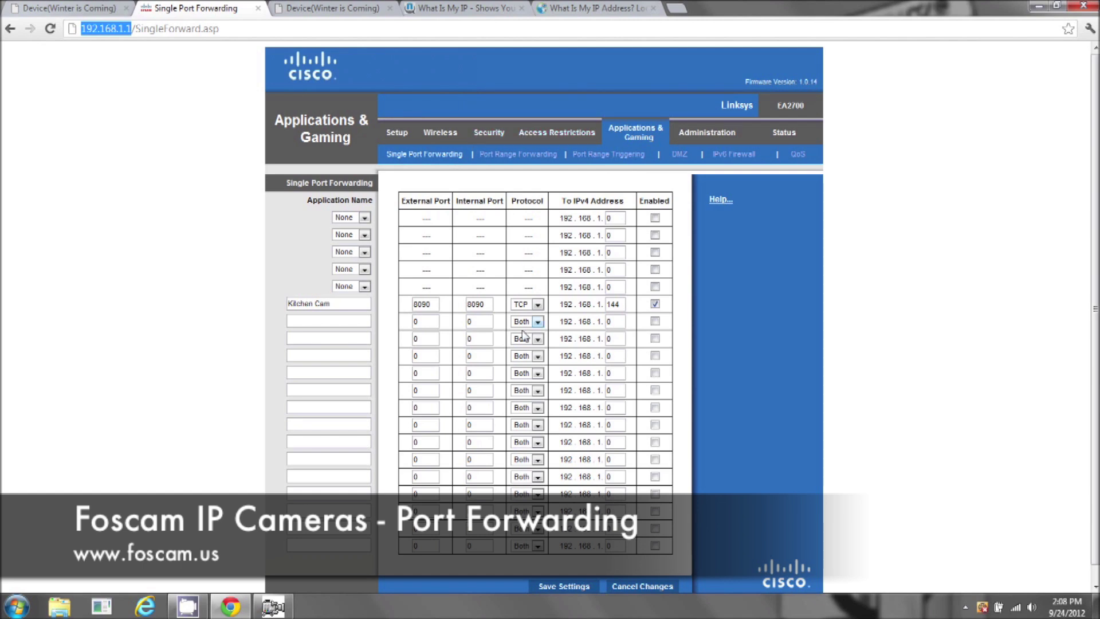
left_click_drag(363, 307, 271, 310)
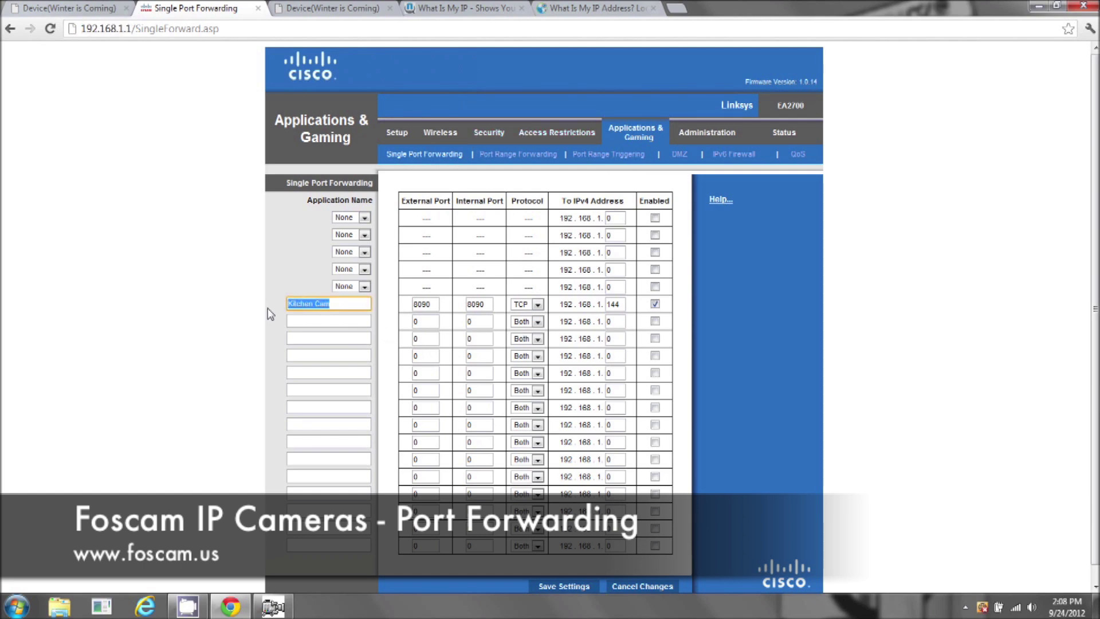
double_click(423, 304)
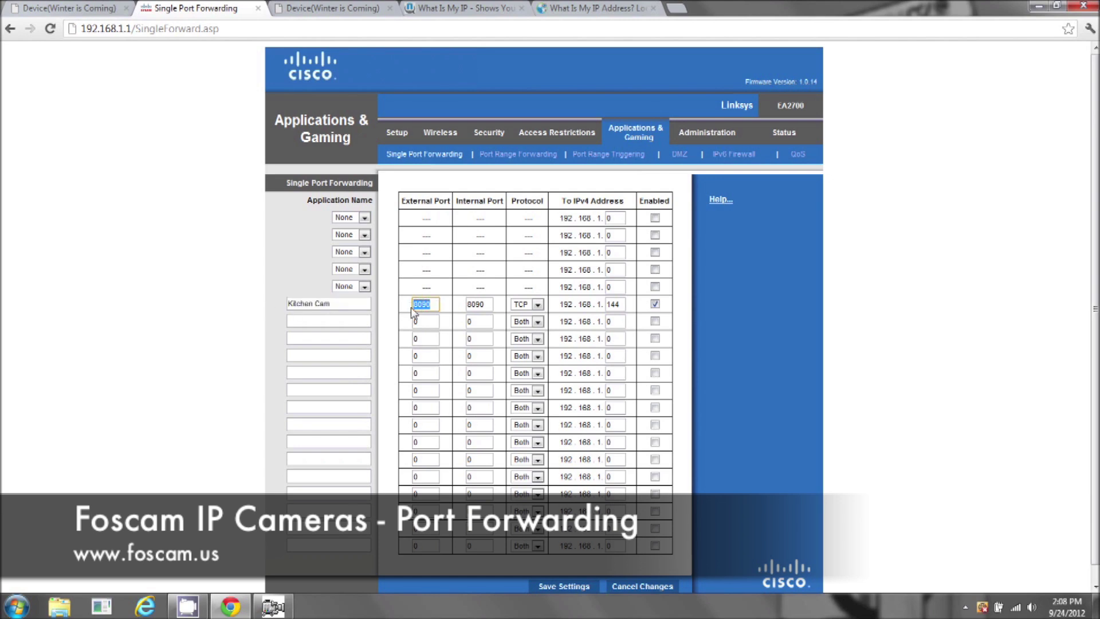
double_click(477, 305)
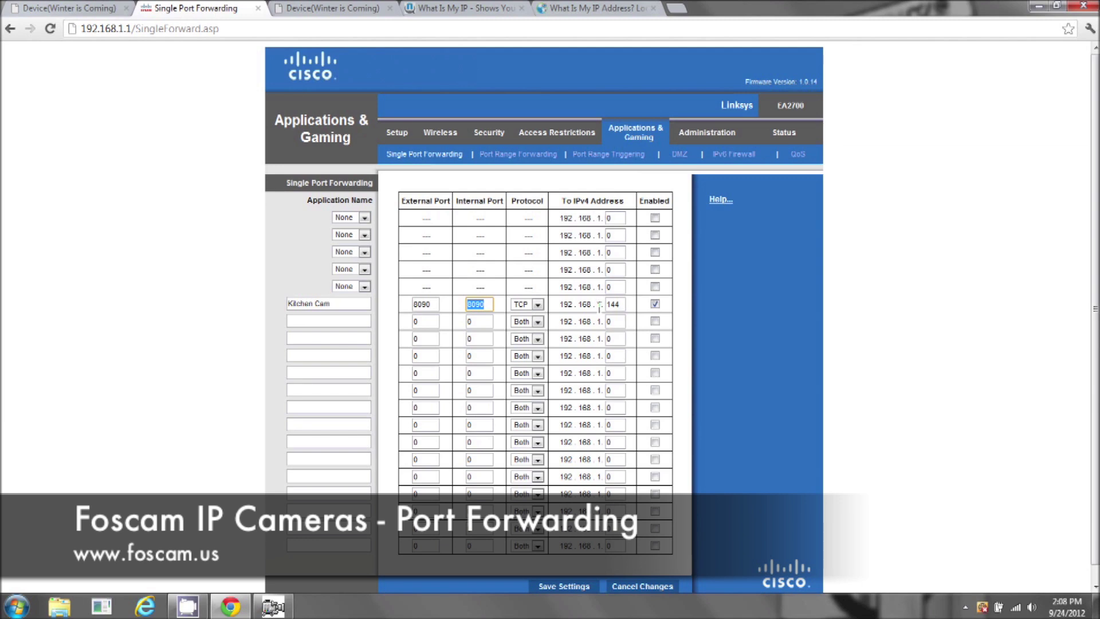
Cancel the Network Configuration dialog and minimize Chrome so the camera list shows on the desktop
left_click(274, 607)
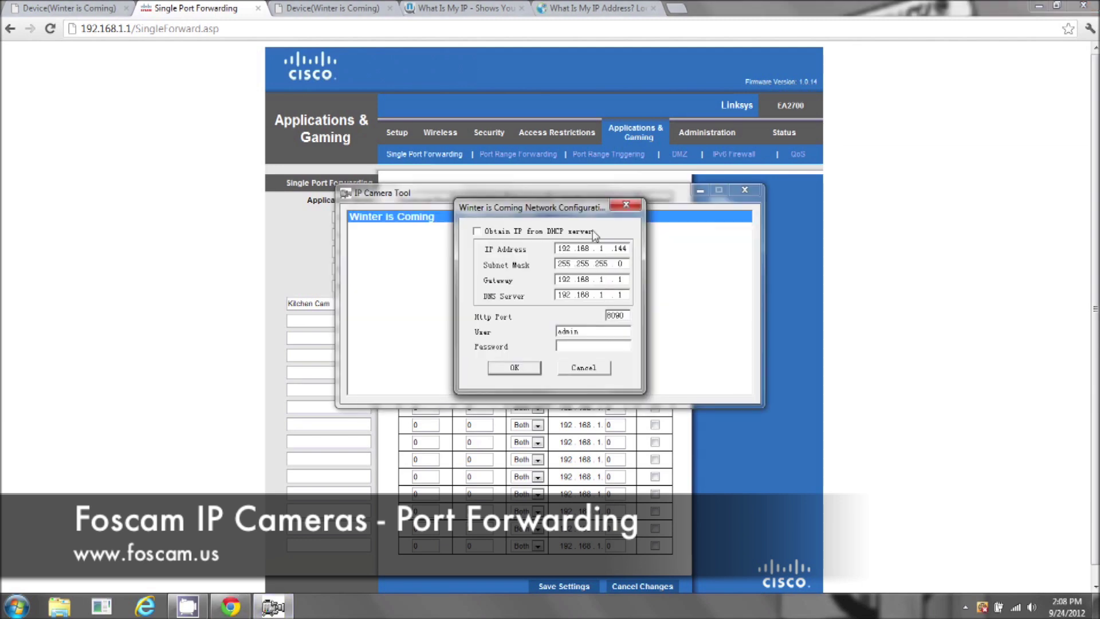
left_click(626, 207)
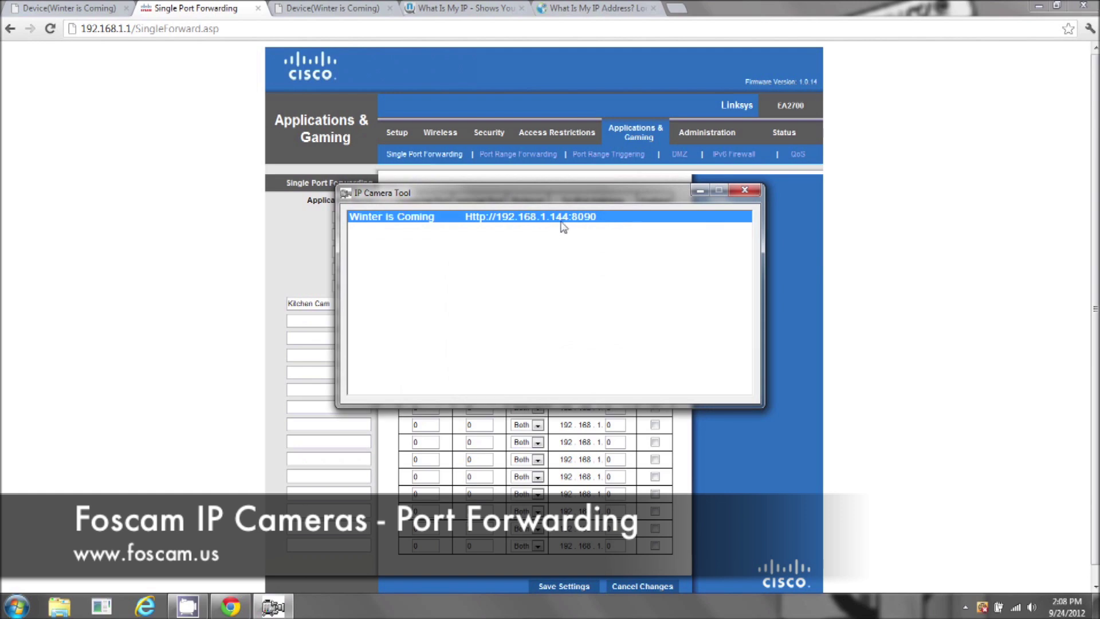
key("alt+Tab")
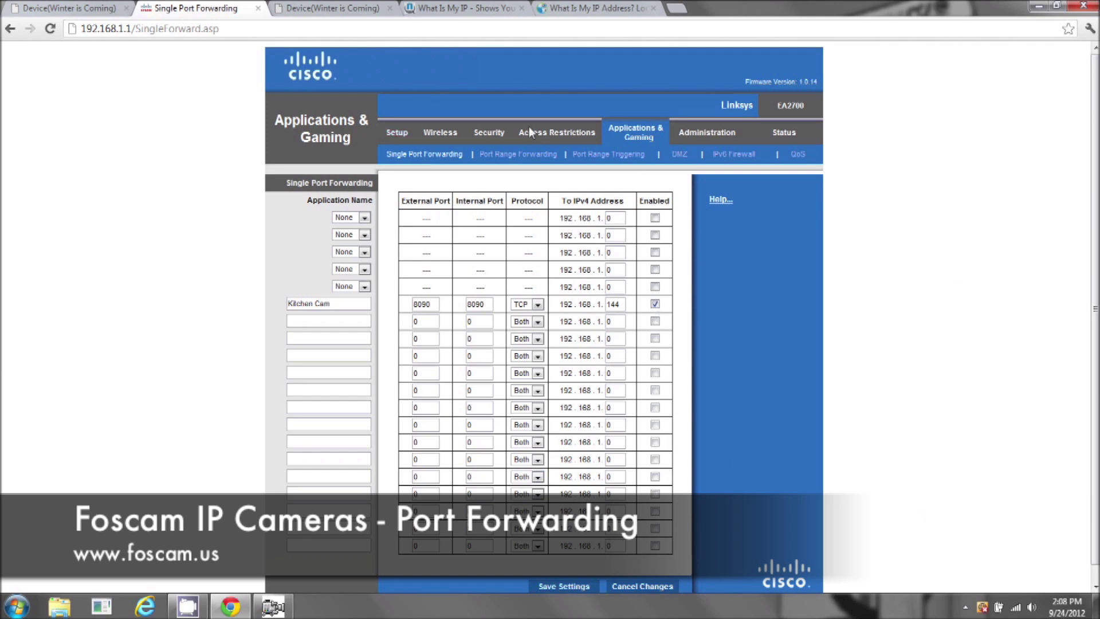
left_click(1034, 8)
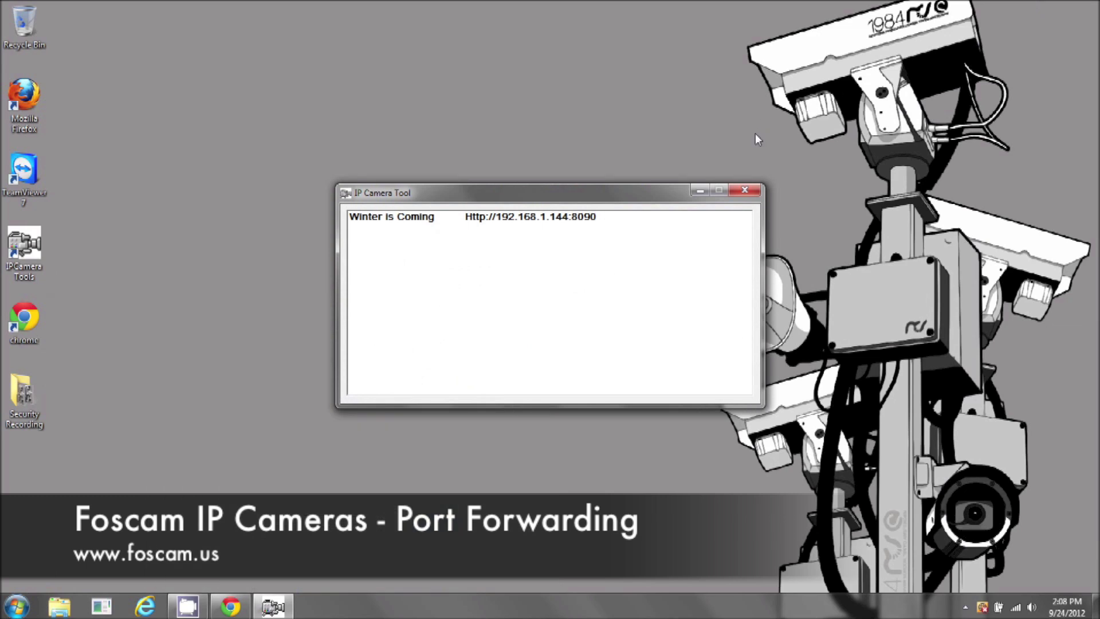